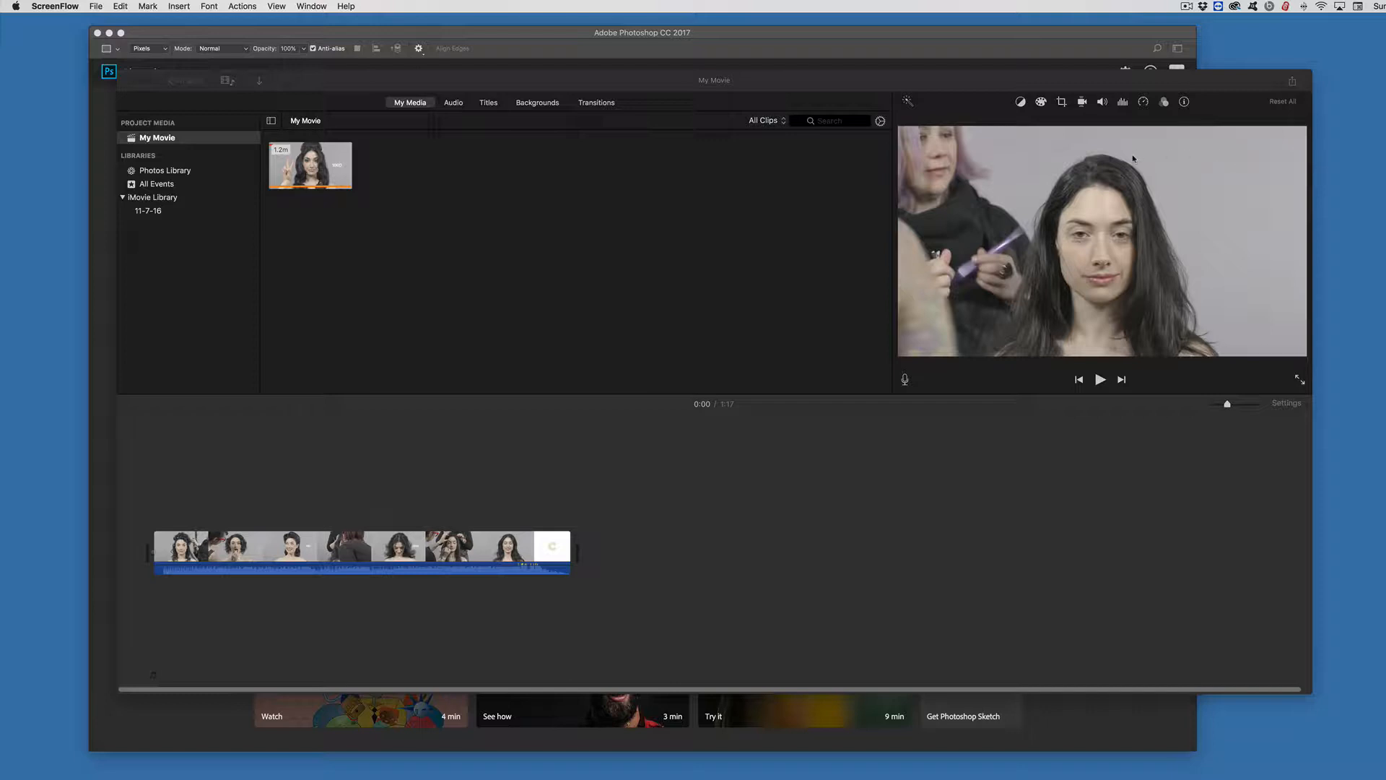
Step: Add the Lower title to the start of the video clip in the timeline
{"action": "left_click", "coordinate": [482, 105]}
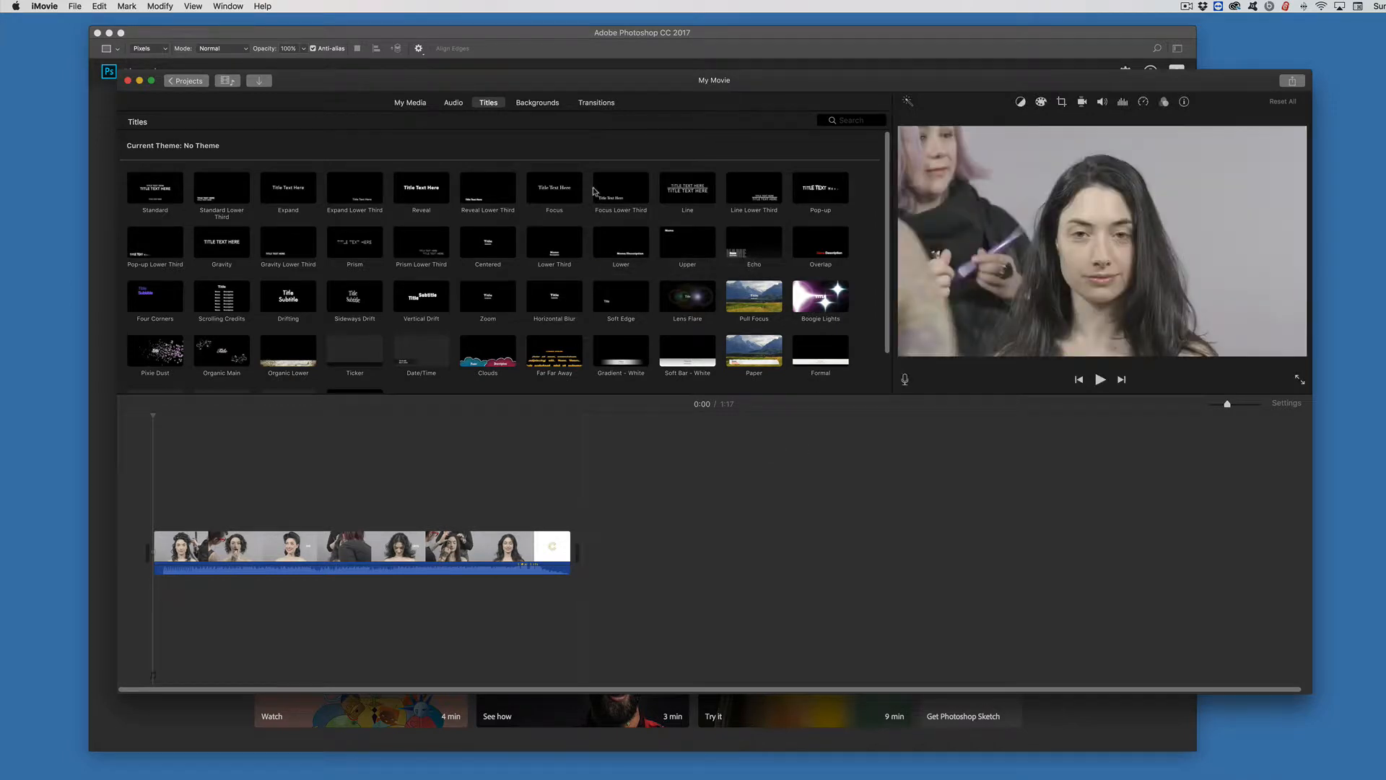
{"action": "left_click", "coordinate": [625, 245]}
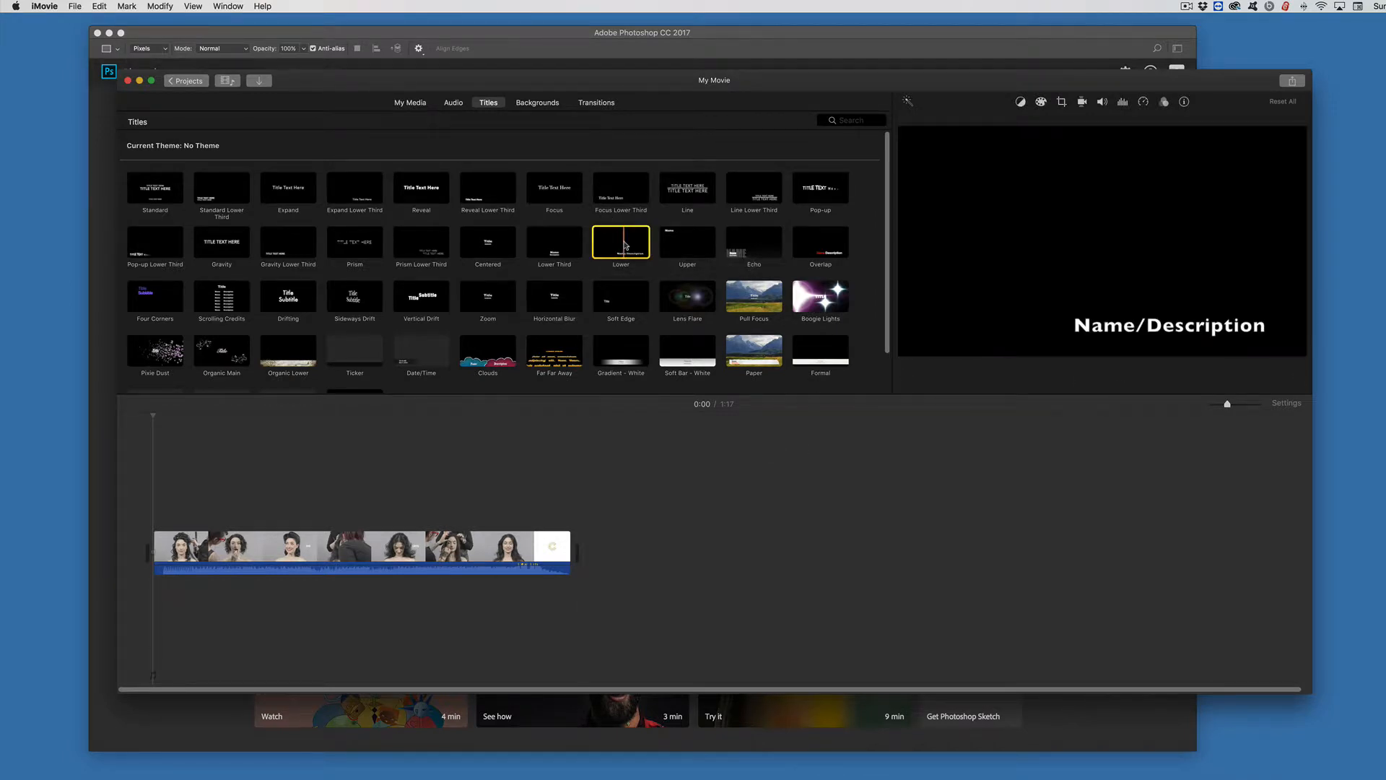
{"action": "left_click_drag", "start_coordinate": [625, 245], "coordinate": [156, 522]}
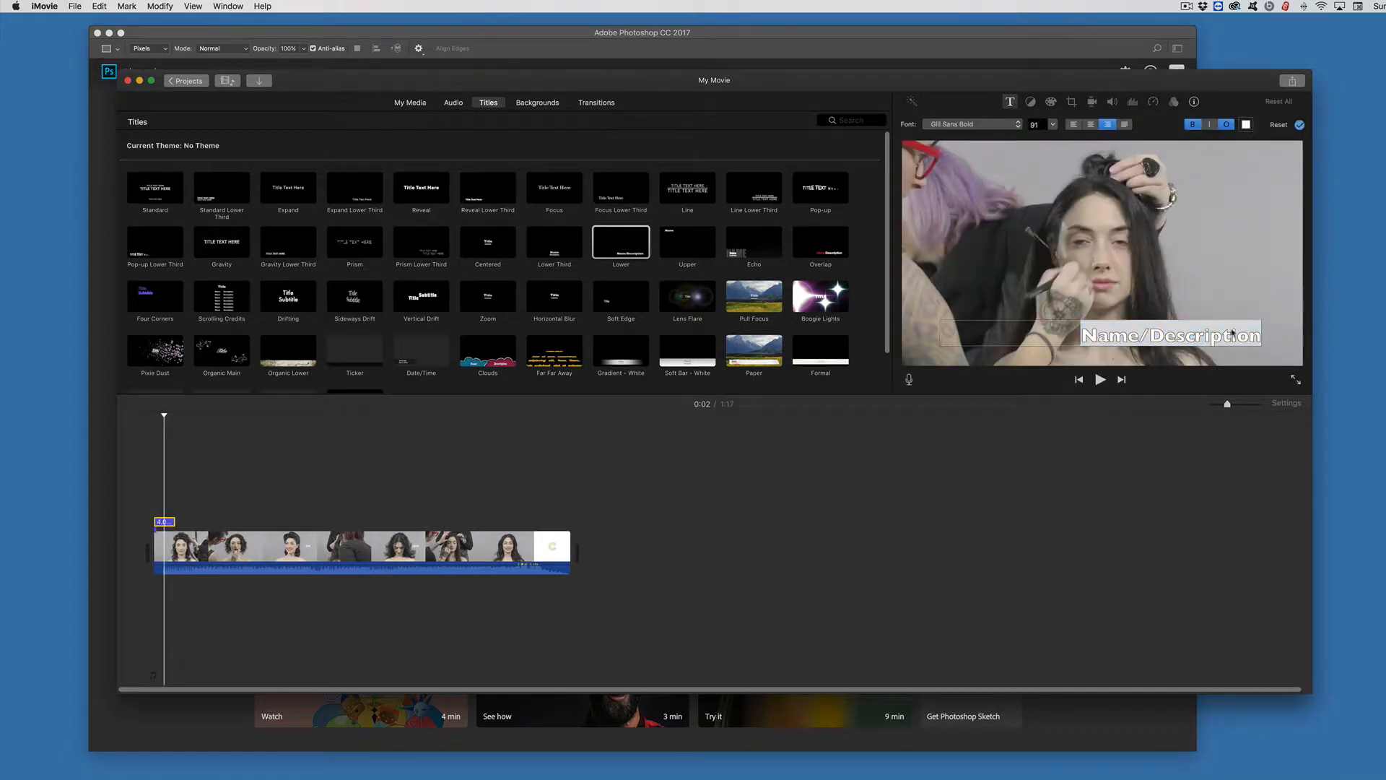
Step: Set the title's font size to 58 and its alignment to left
{"action": "left_click", "coordinate": [1053, 126]}
{"action": "left_click", "coordinate": [1042, 142]}
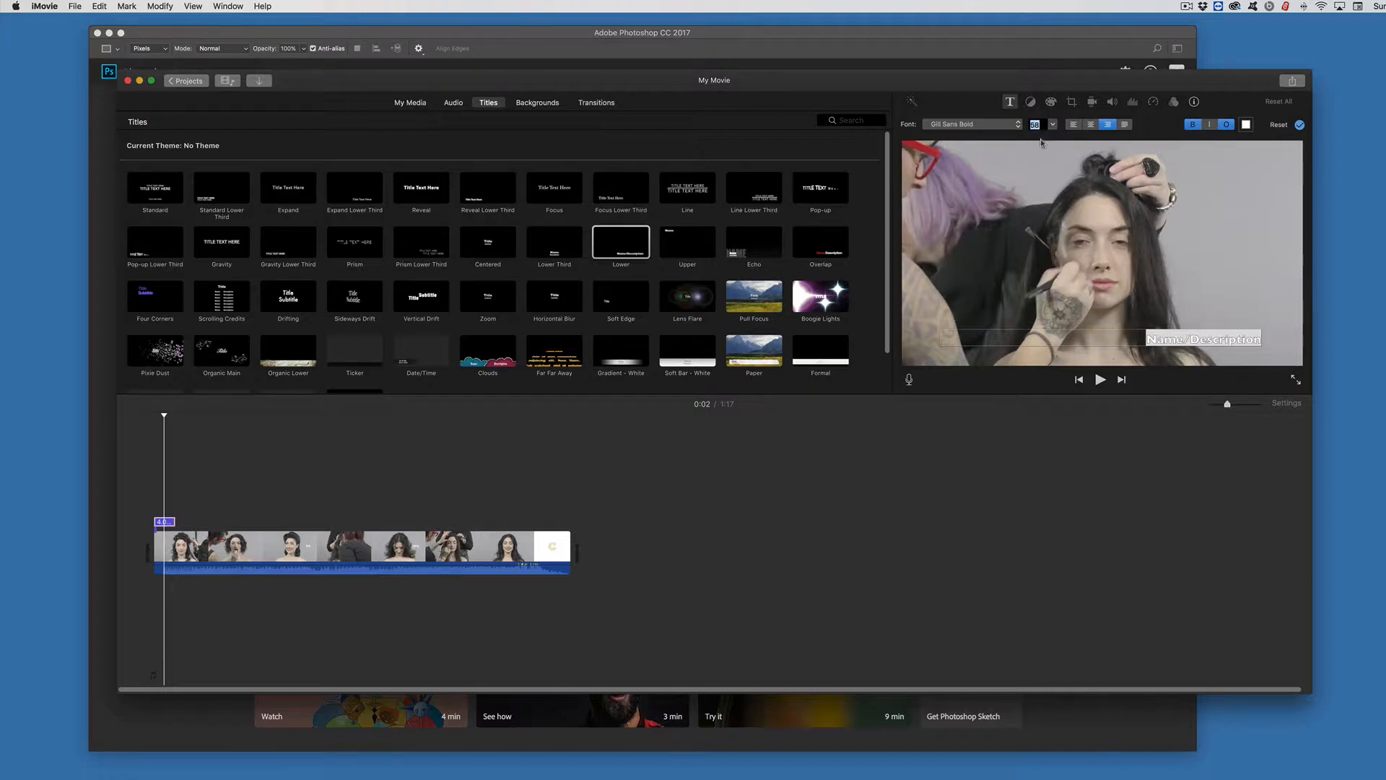
{"action": "left_click", "coordinate": [1073, 126]}
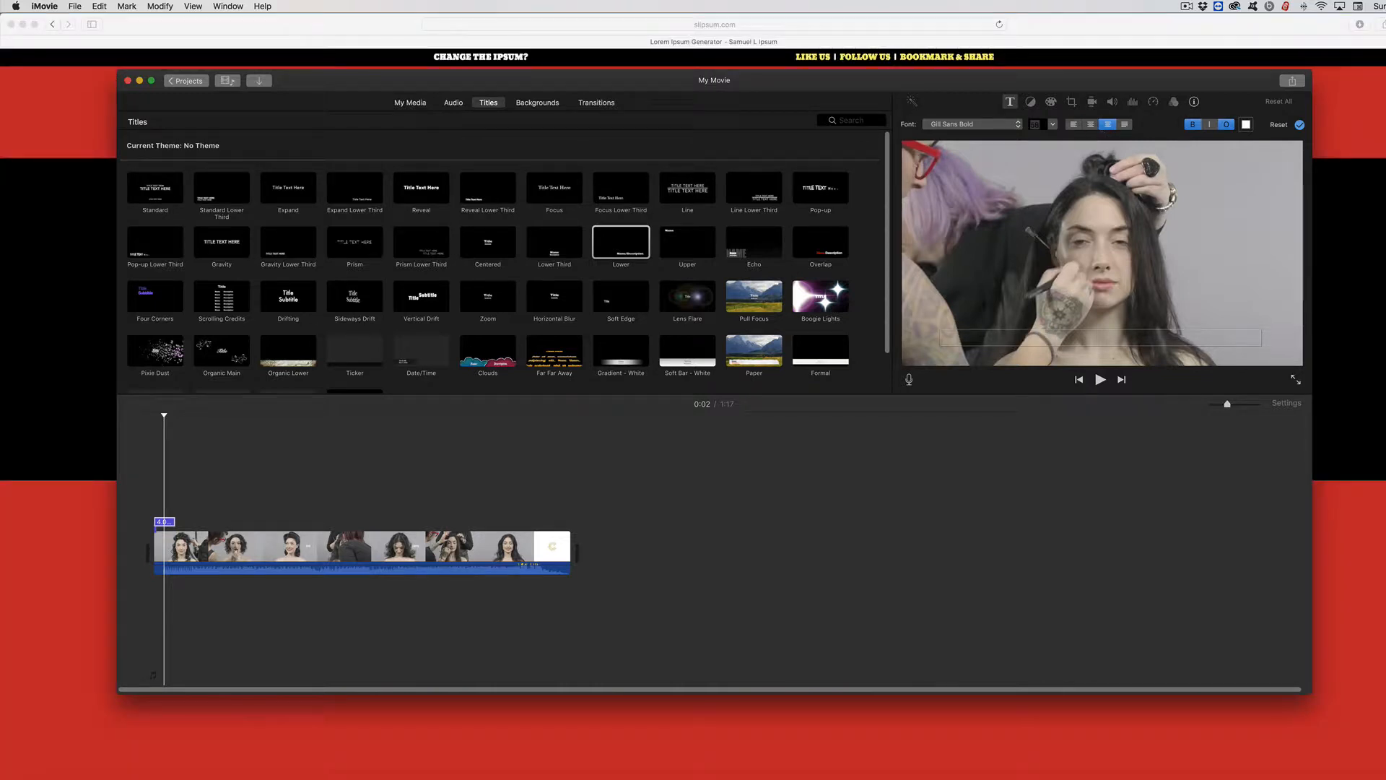
Step: Paste the copied Lorem Ipsum text into the title and left-align it
{"action": "type", "text": "Normally, both your asses would be dead as fucking fried chicken, but you happen to pull this shit while I'm in a transitional period so I don't wanna kill you, I wanna help you. But I can't give you this case, it don't belong to me. Besides, I've already been through too much shit this morning over this case to hand it over to your dumb ass."}
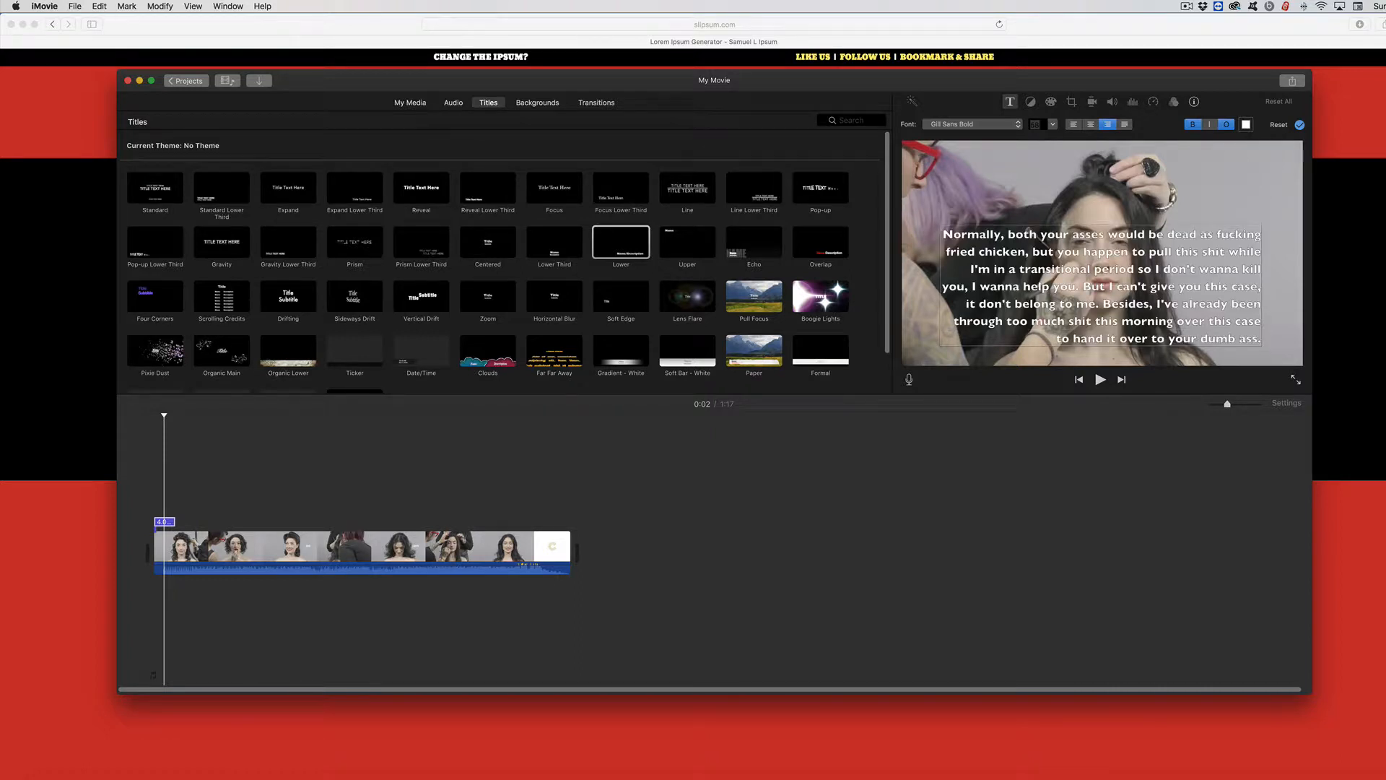
{"action": "key", "text": "super+a"}
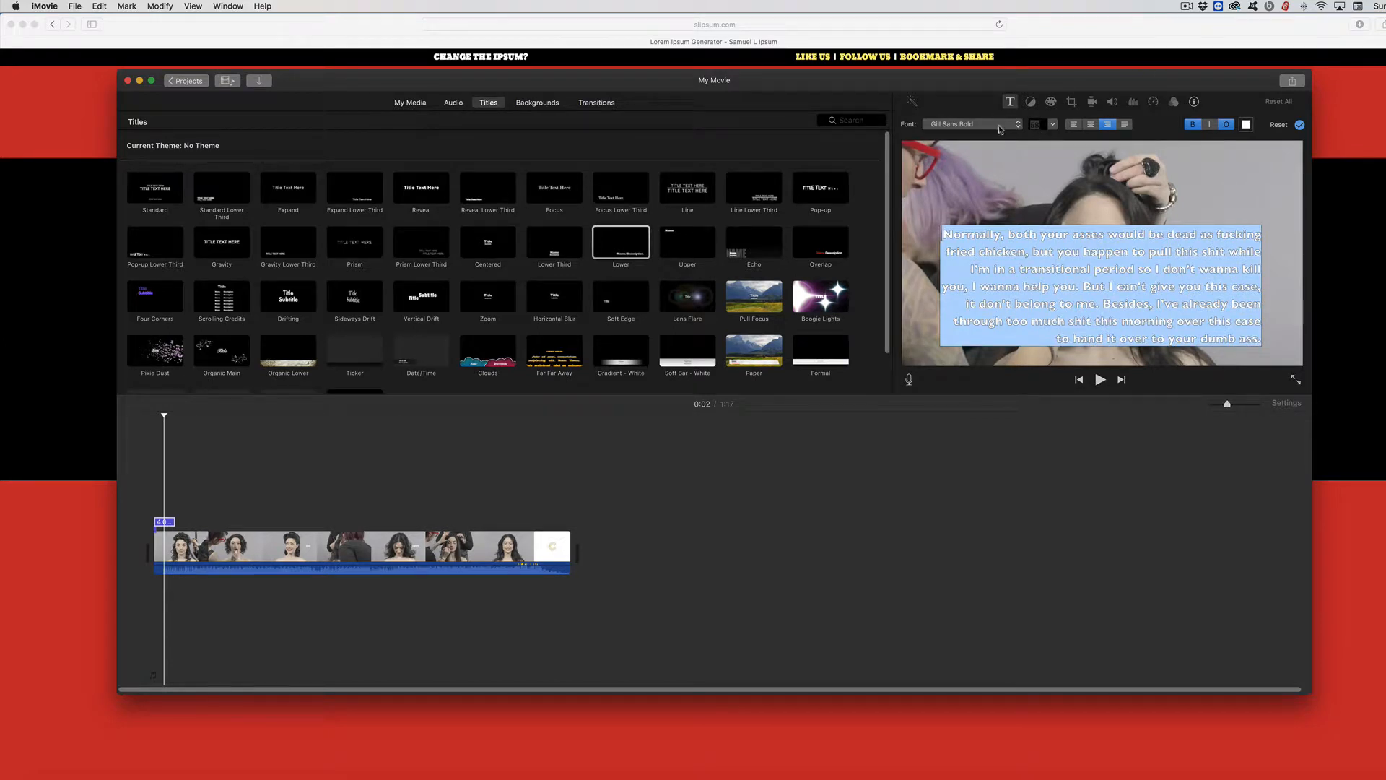
{"action": "key", "text": "super+braceleft"}
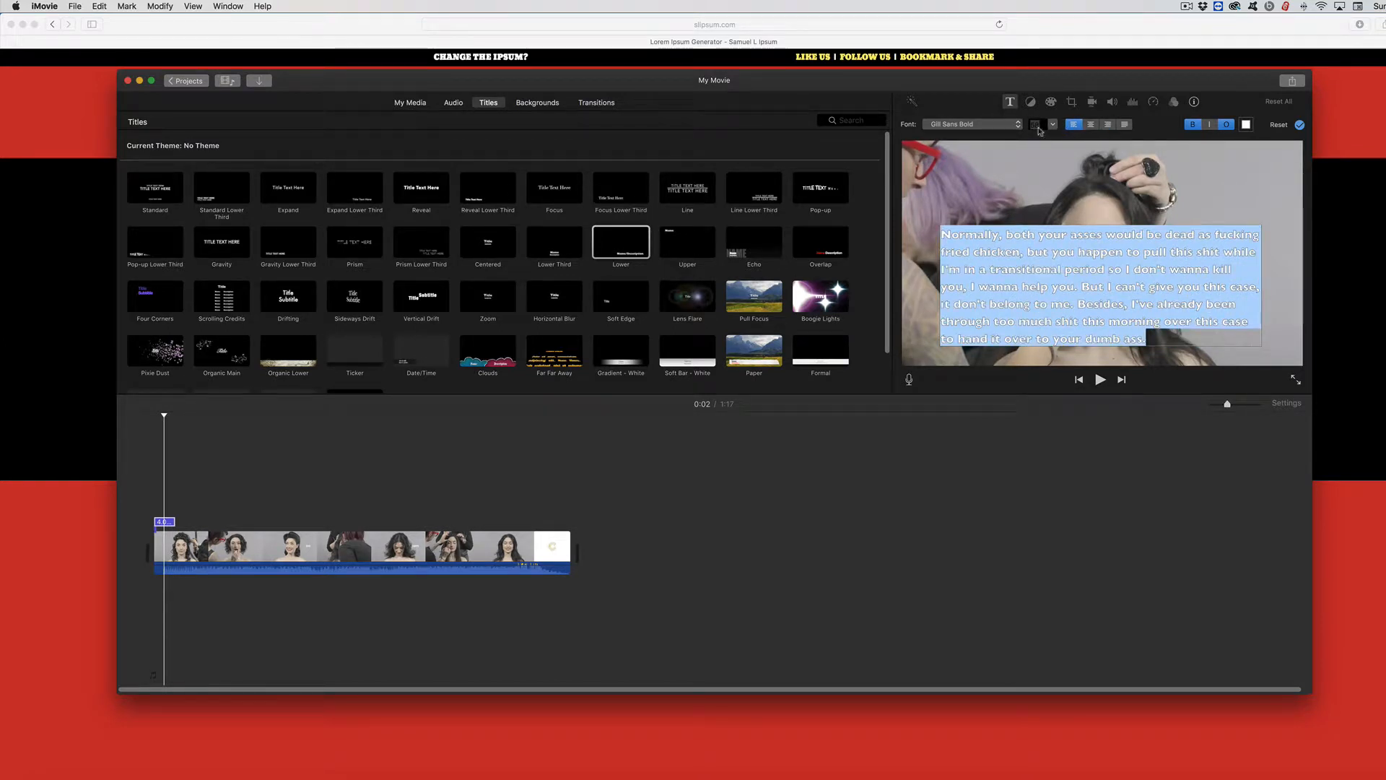
{"action": "left_click", "coordinate": [995, 179]}
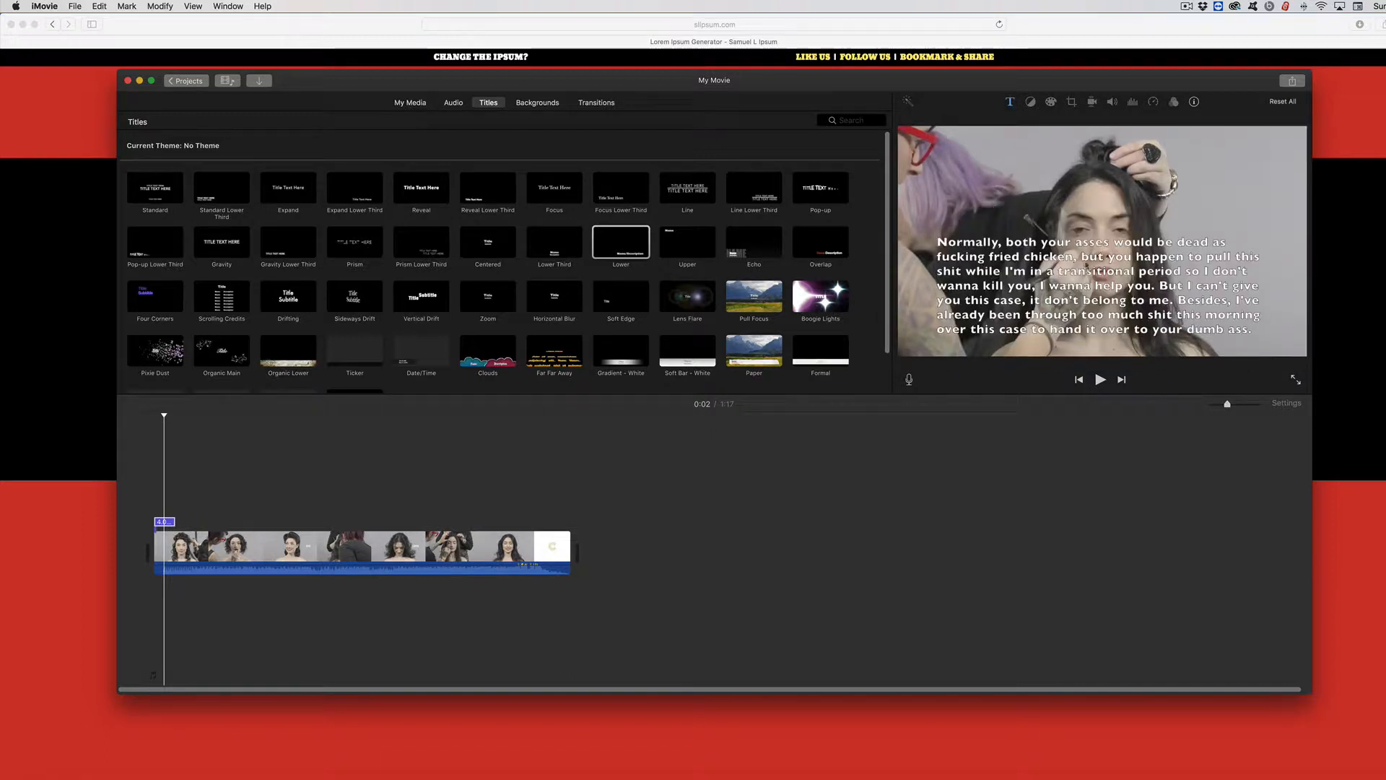
Step: Delete the title text after "I wanna help you." so only the first sentences remain
{"action": "left_click", "coordinate": [1078, 287]}
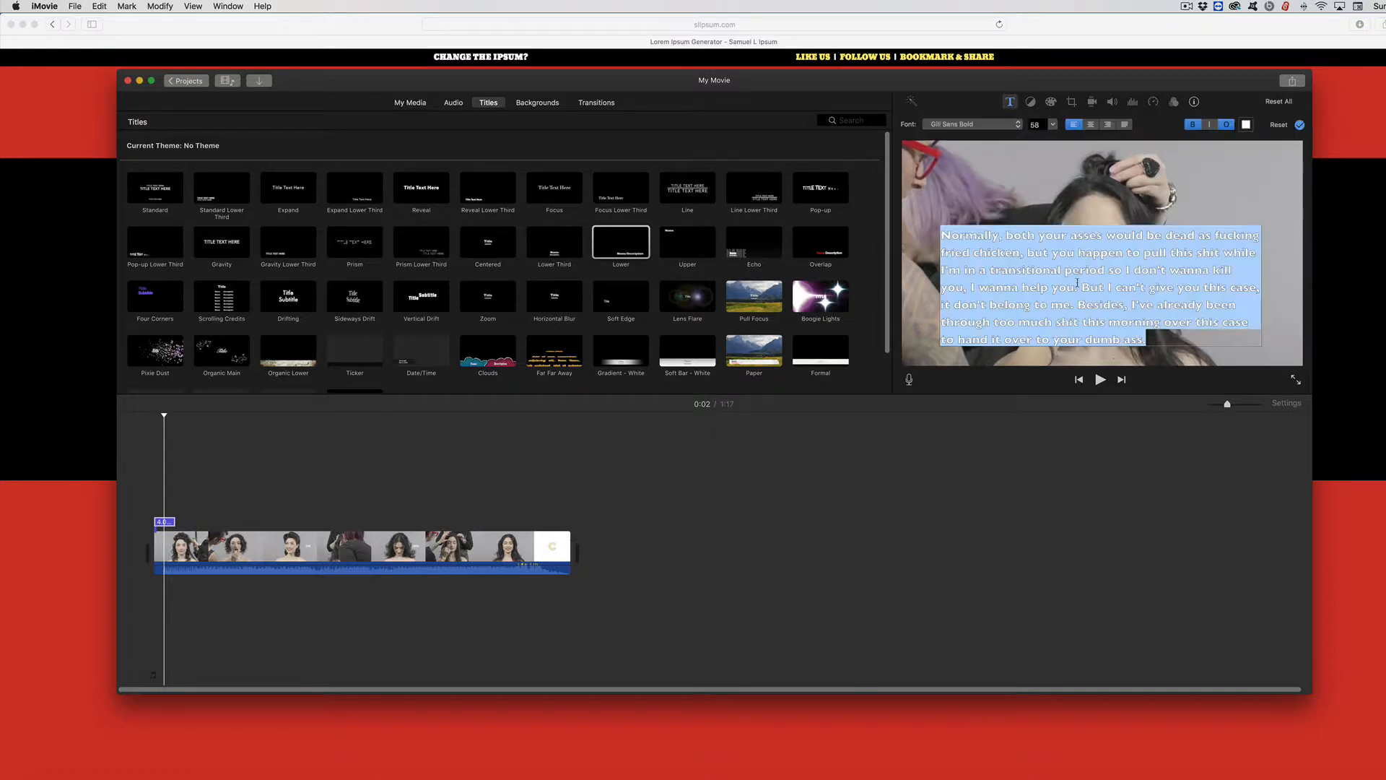
{"action": "left_click", "coordinate": [1078, 288]}
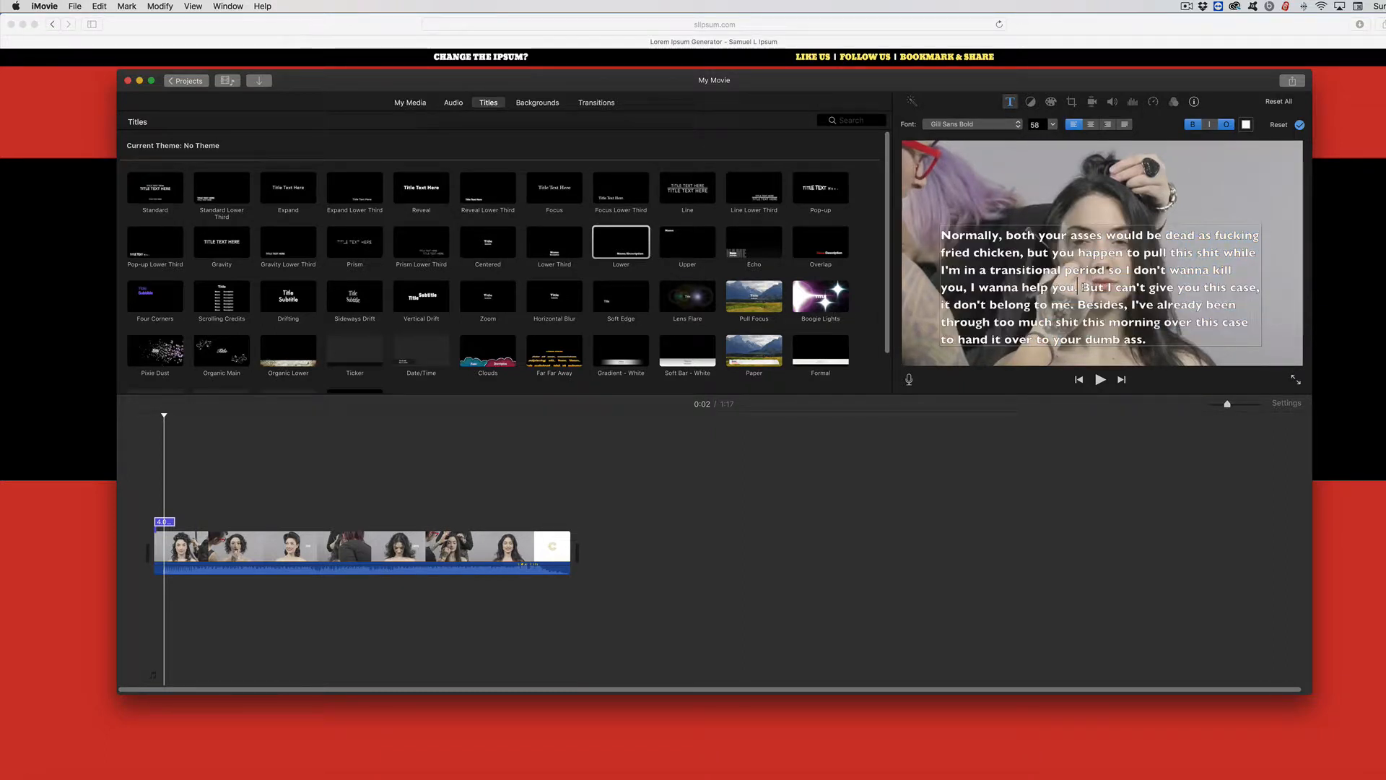
{"action": "left_click_drag", "start_coordinate": [1078, 288], "coordinate": [1148, 341]}
{"action": "key", "text": "super+c"}
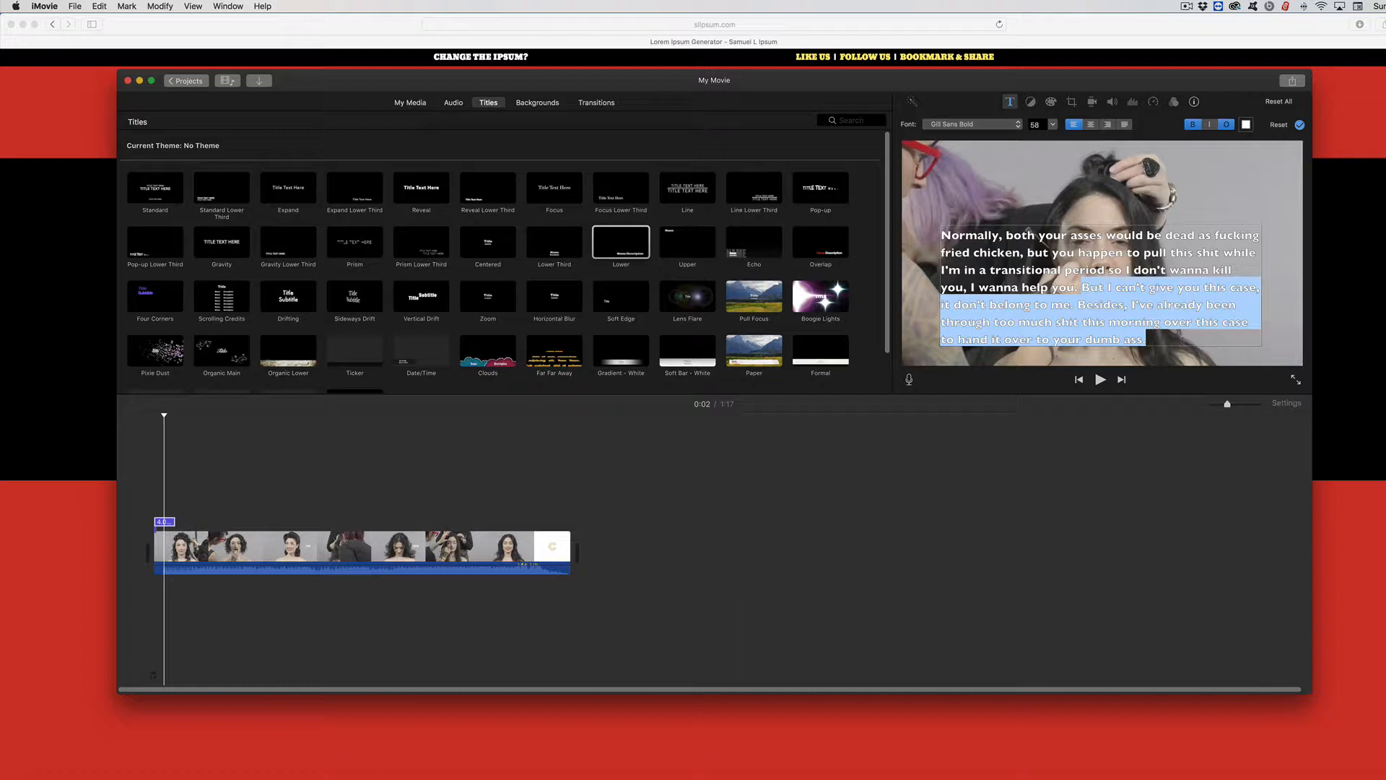
{"action": "key", "text": "BackSpace"}
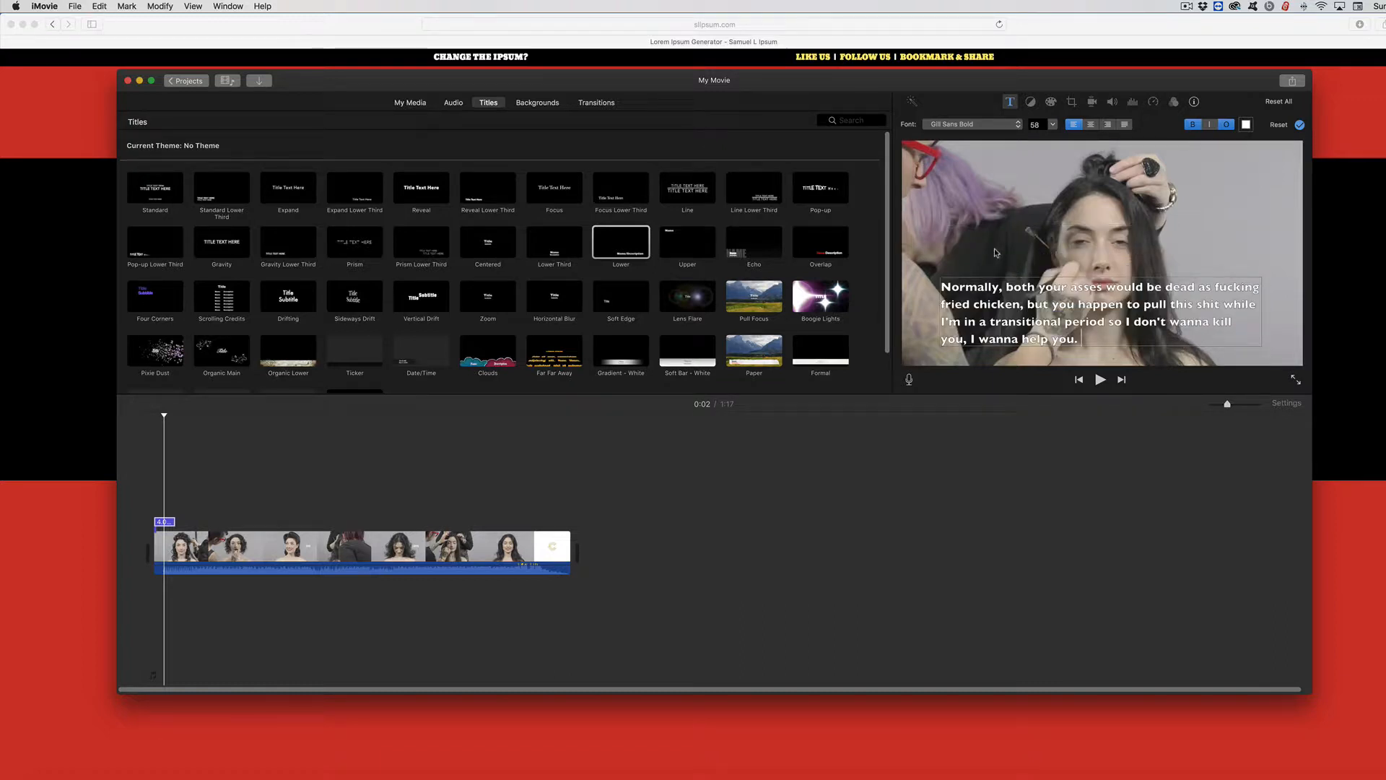
Step: Try toggling the title's outline and bold styles off and back on
{"action": "left_click", "coordinate": [1225, 126]}
{"action": "left_click", "coordinate": [1225, 127]}
{"action": "left_click", "coordinate": [1195, 125]}
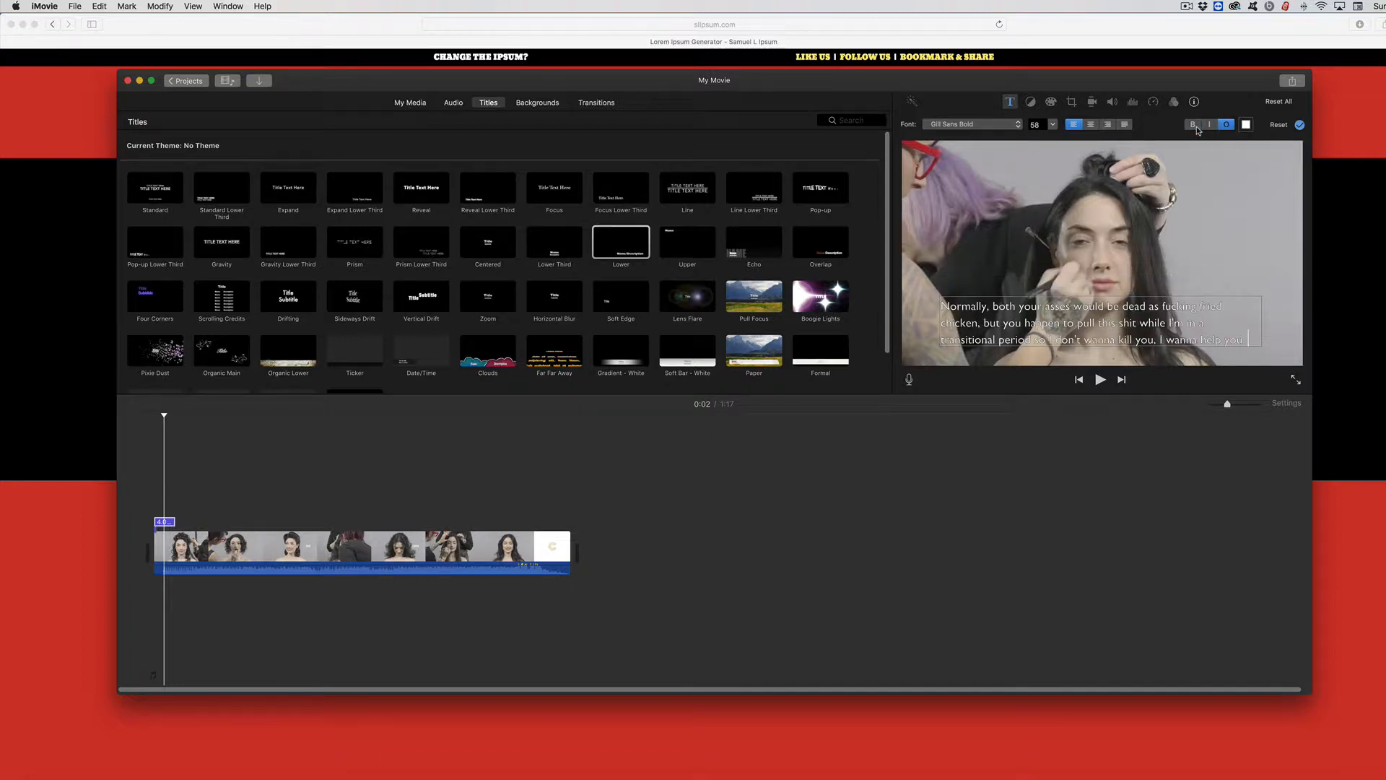
{"action": "left_click", "coordinate": [1195, 127]}
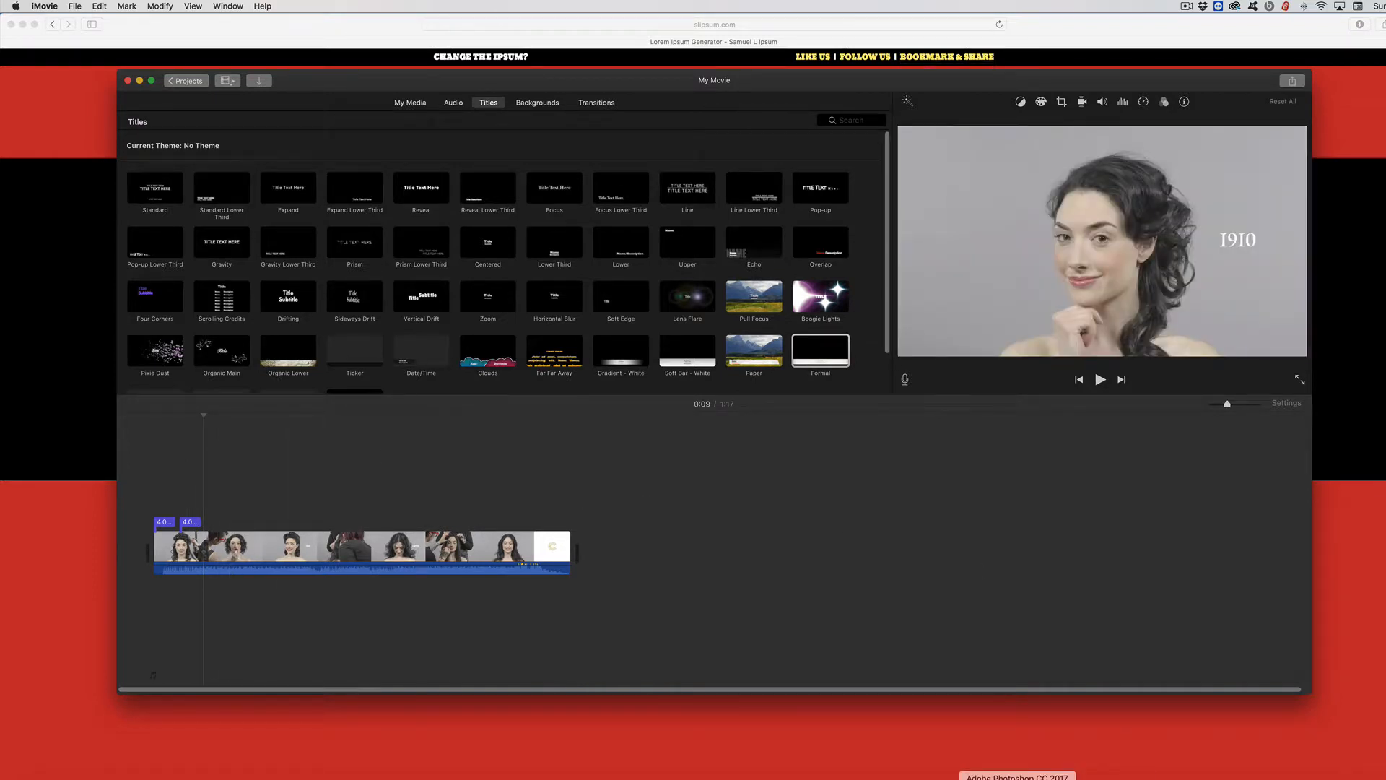
Step: Switch to Photoshop and create a new Film & Video HDTV 1080p document with a transparent background
{"action": "left_click", "coordinate": [1018, 777]}
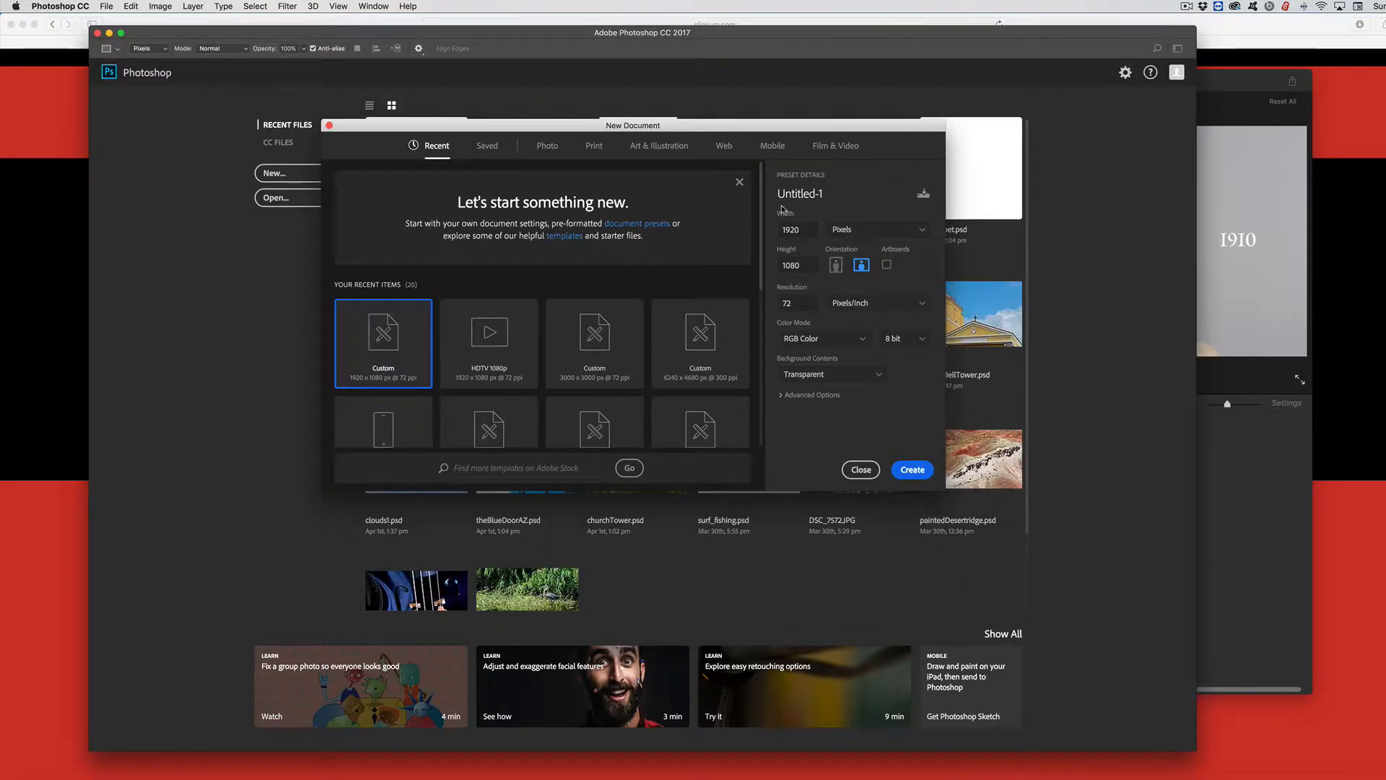
{"action": "left_click", "coordinate": [824, 147]}
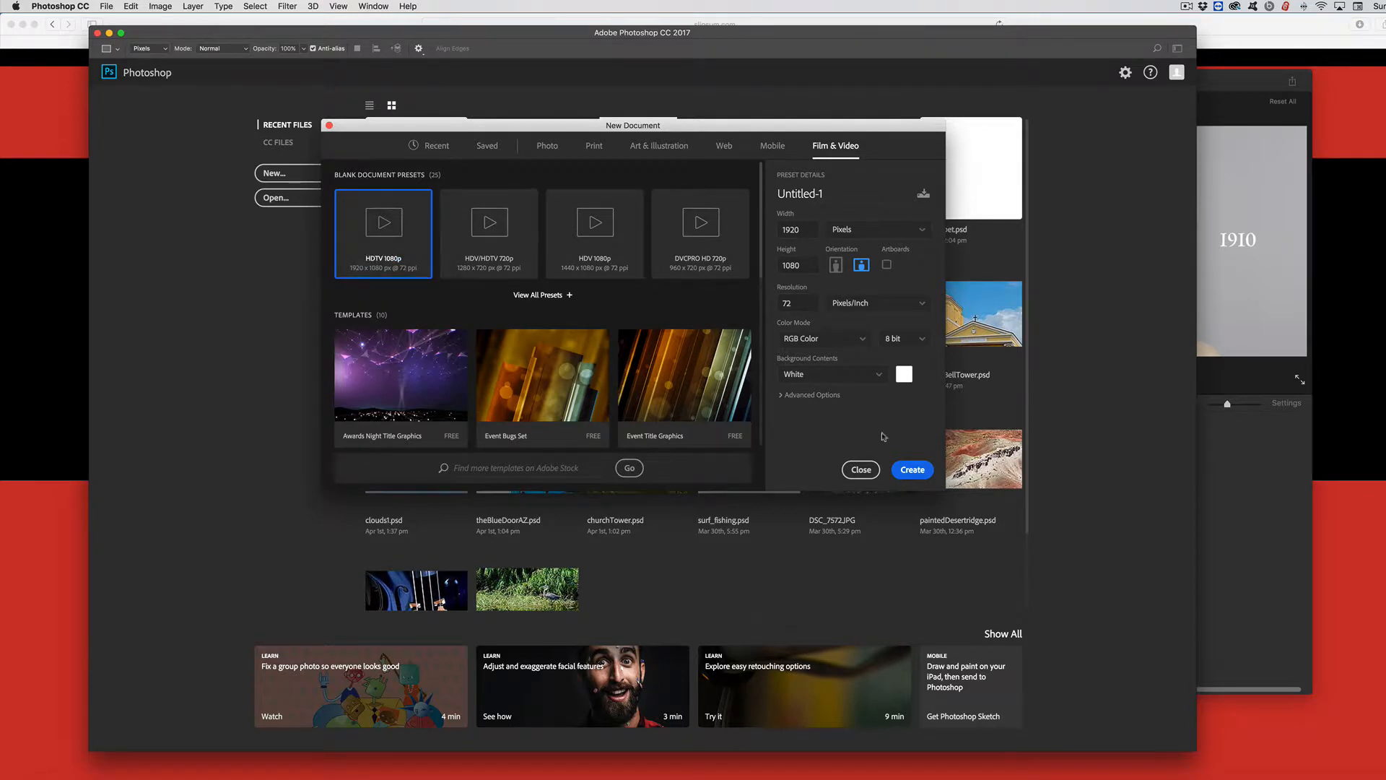
{"action": "left_click", "coordinate": [879, 379]}
{"action": "scroll", "coordinate": [874, 409], "scroll_direction": "down", "scroll_amount": 1}
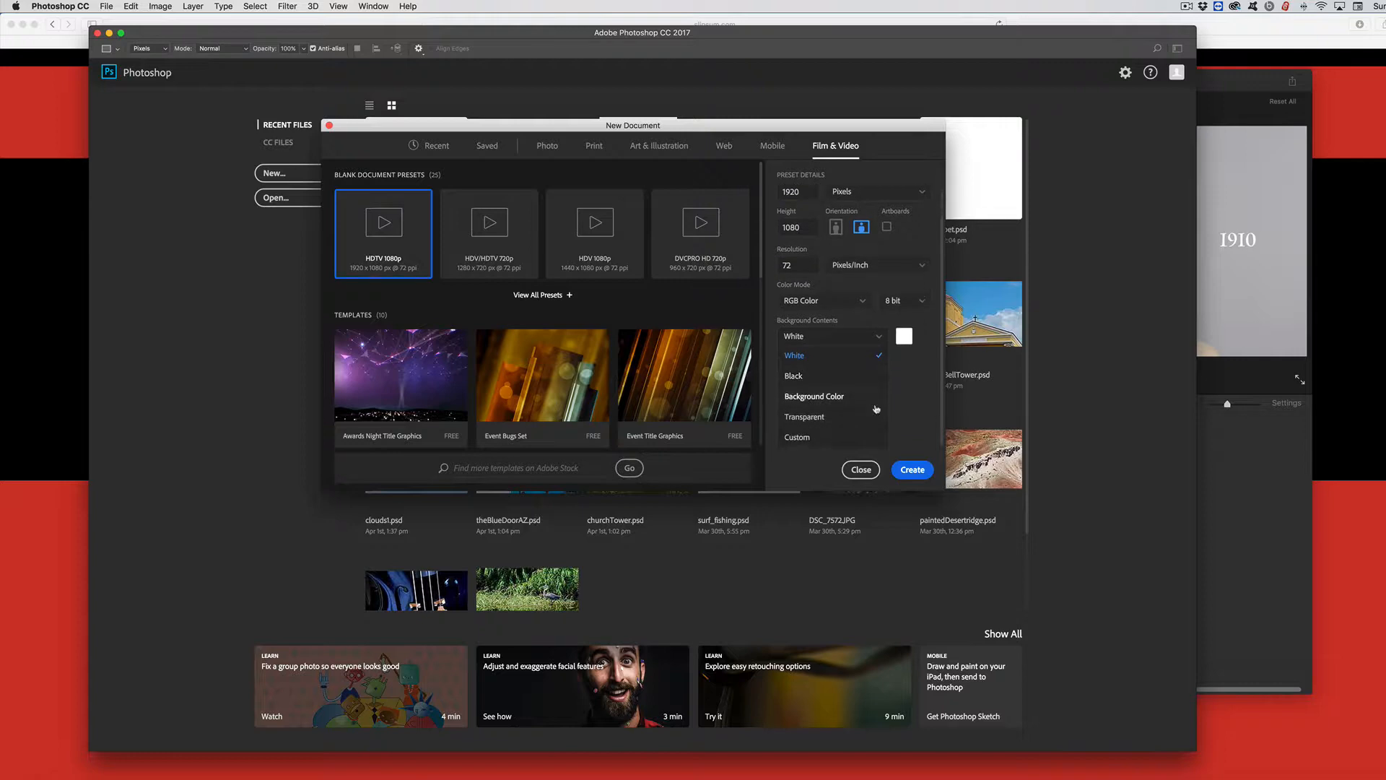
{"action": "left_click", "coordinate": [867, 418]}
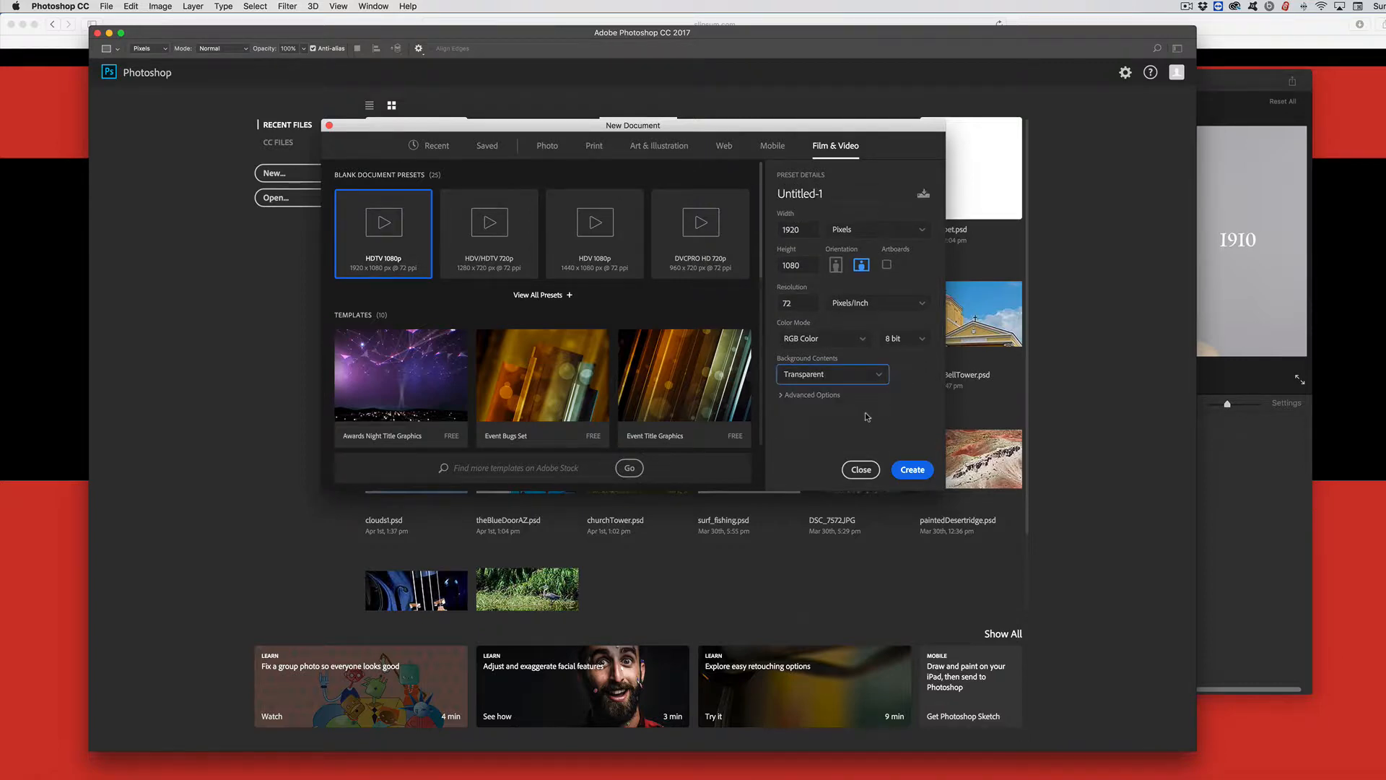
{"action": "left_click", "coordinate": [913, 470]}
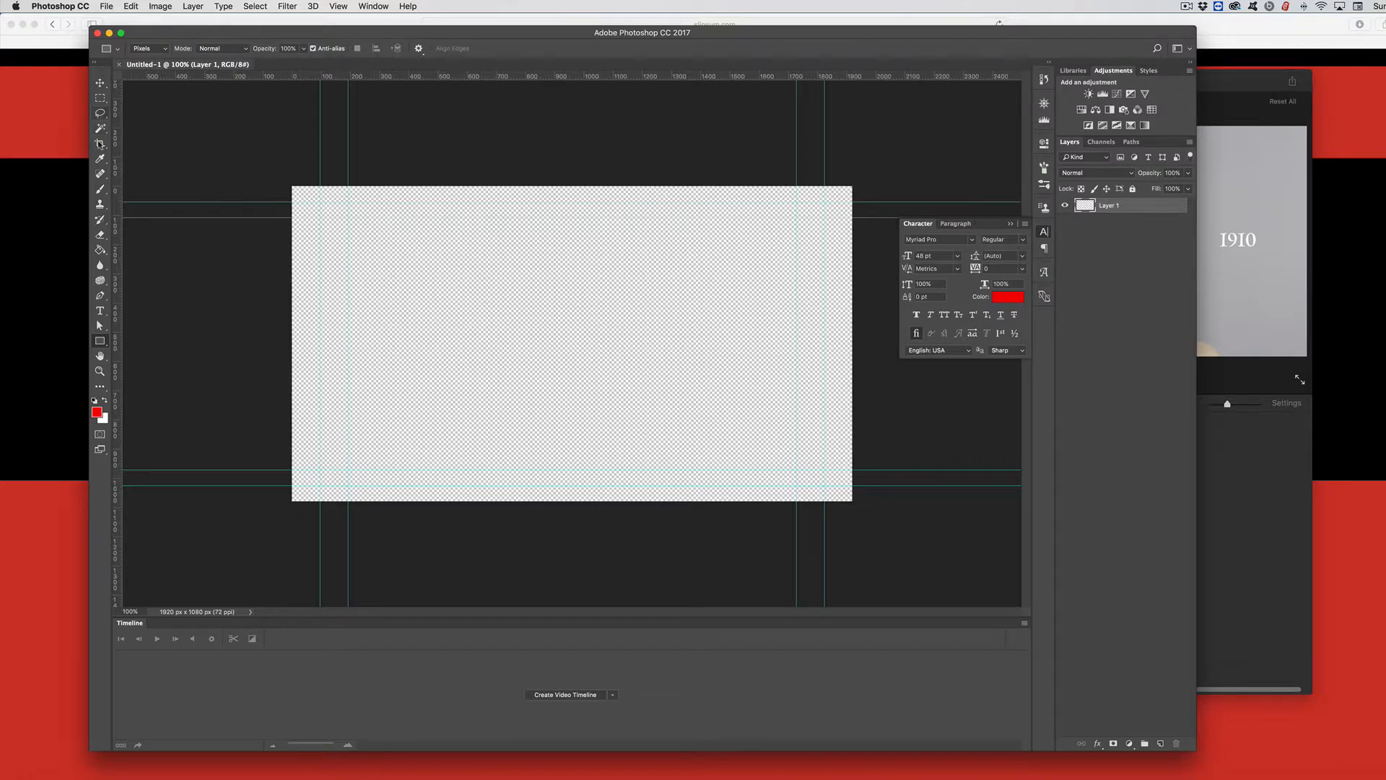
Step: Draw a paragraph text box in the middle of the canvas and paste the copied text into it
{"action": "left_click", "coordinate": [100, 311]}
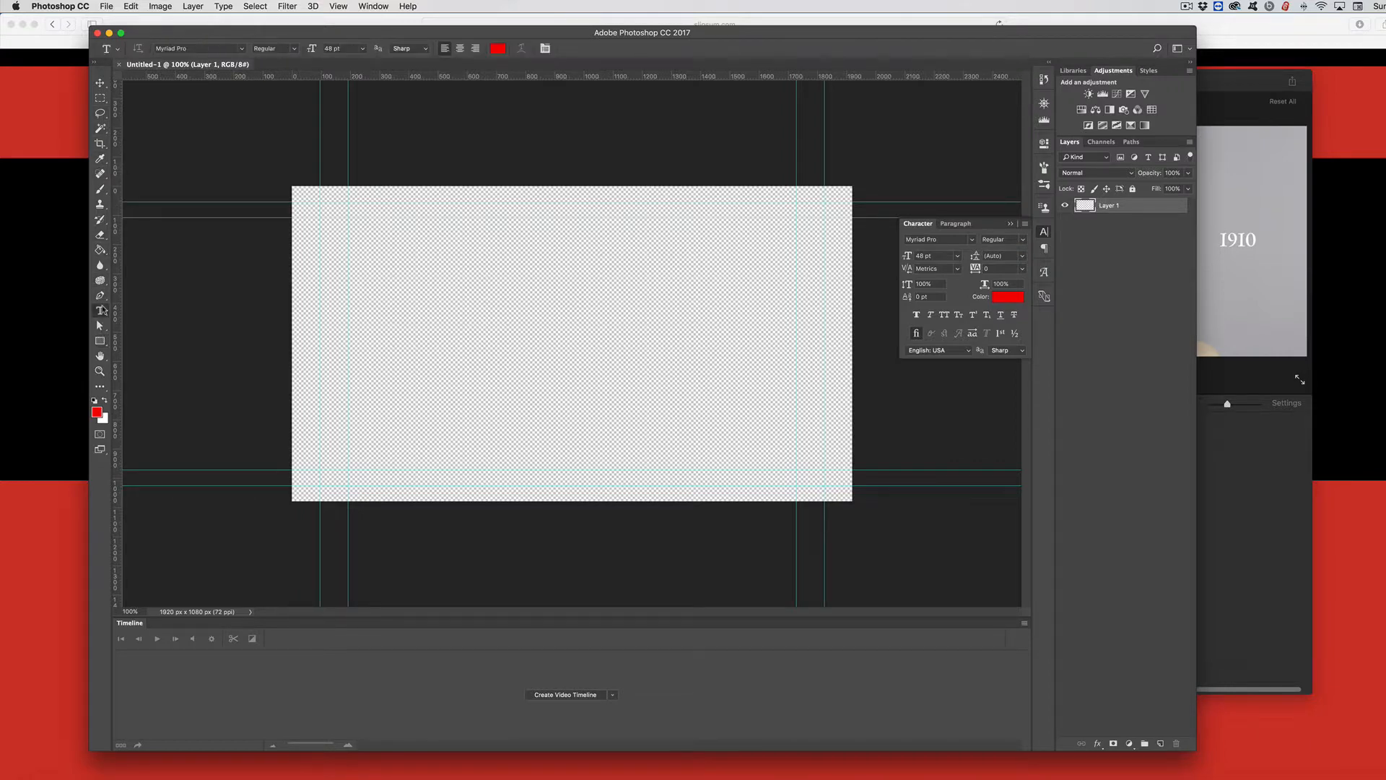
{"action": "left_click_drag", "start_coordinate": [388, 350], "coordinate": [779, 405]}
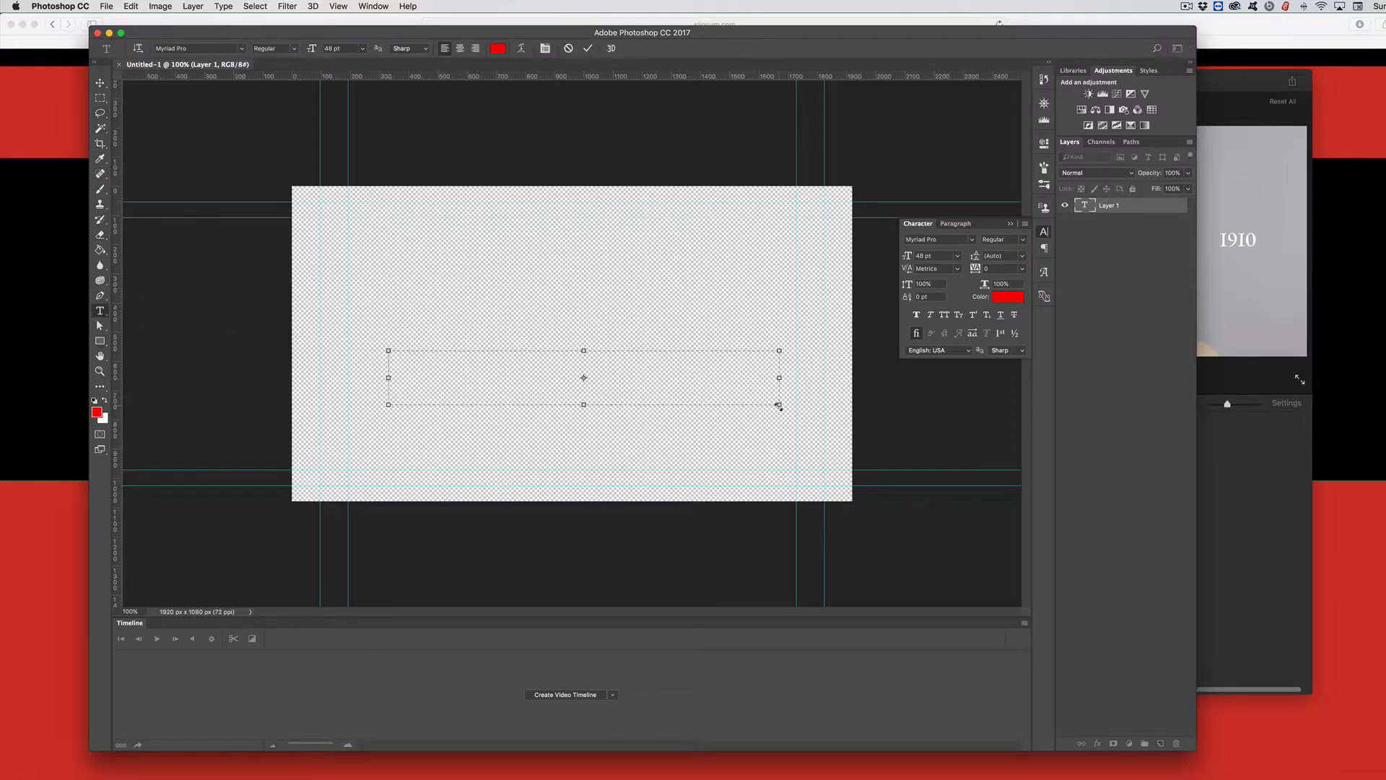
{"action": "key", "text": "super+v"}
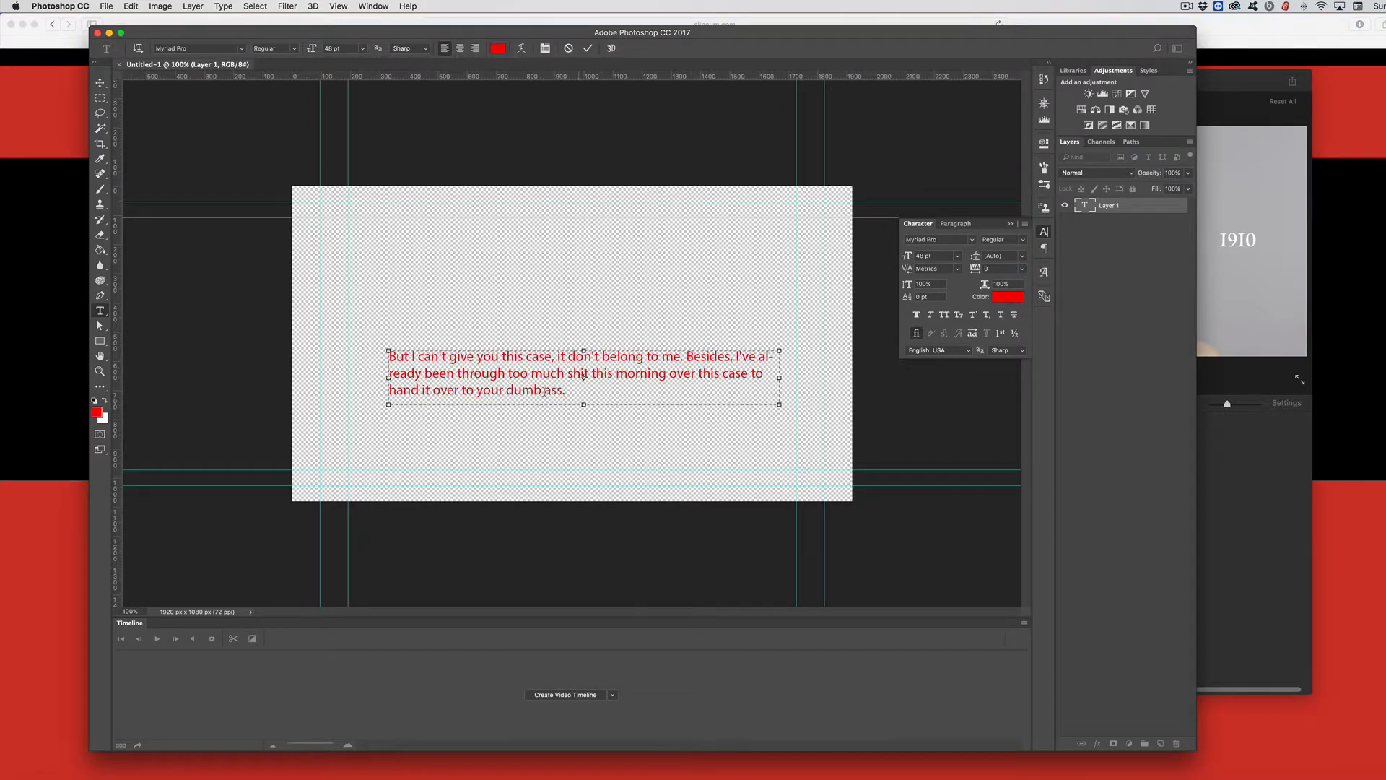
Step: Set the color of all the pasted text to near-black 030303
{"action": "left_click_drag", "start_coordinate": [566, 391], "coordinate": [388, 354]}
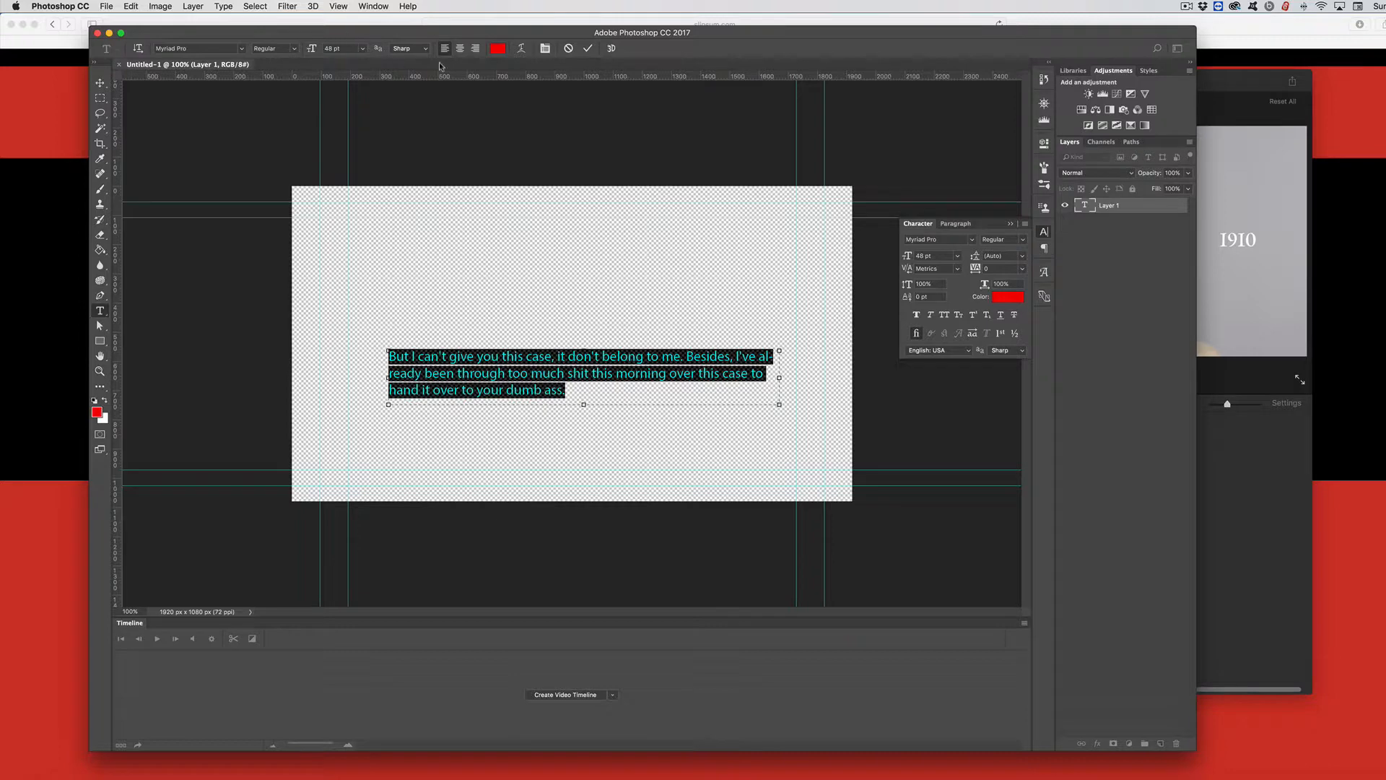
{"action": "left_click", "coordinate": [97, 413]}
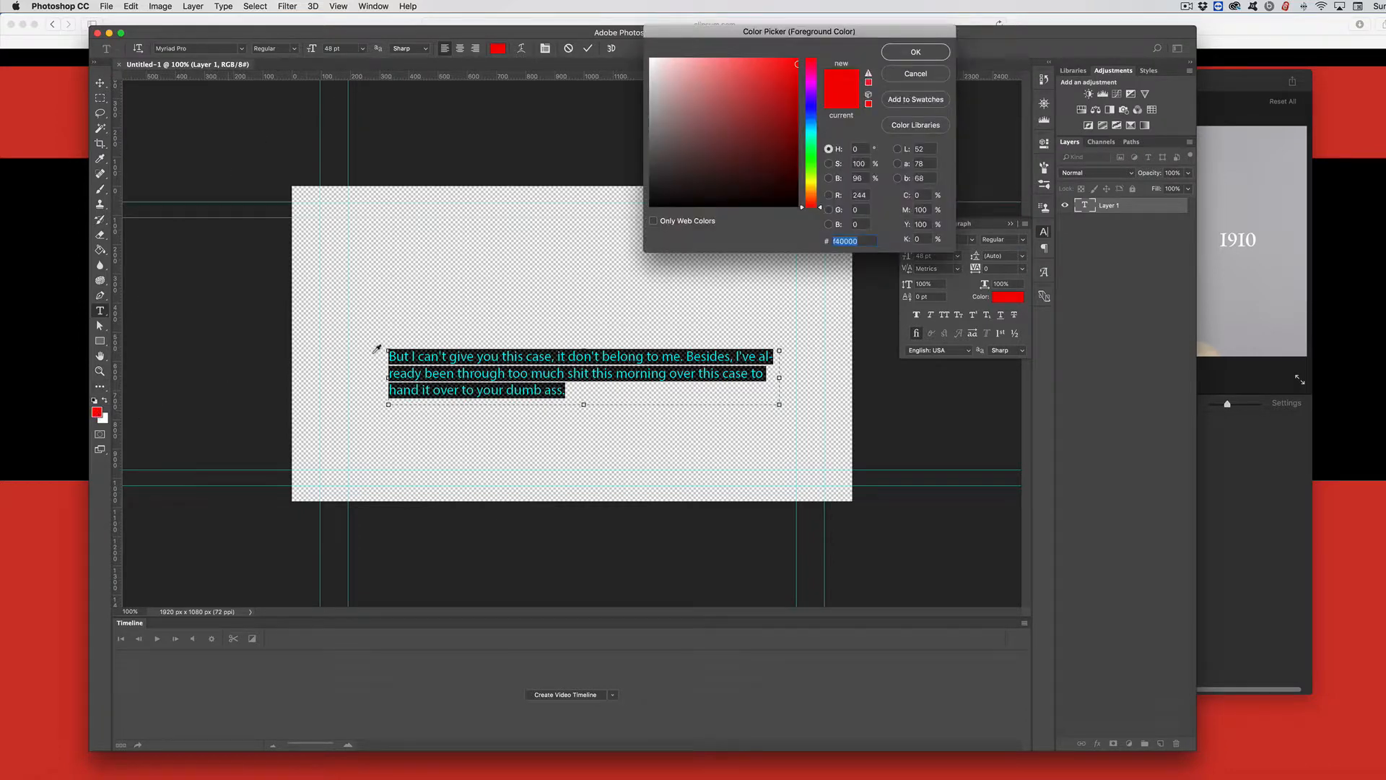
{"action": "left_click", "coordinate": [654, 200]}
{"action": "left_click", "coordinate": [650, 204]}
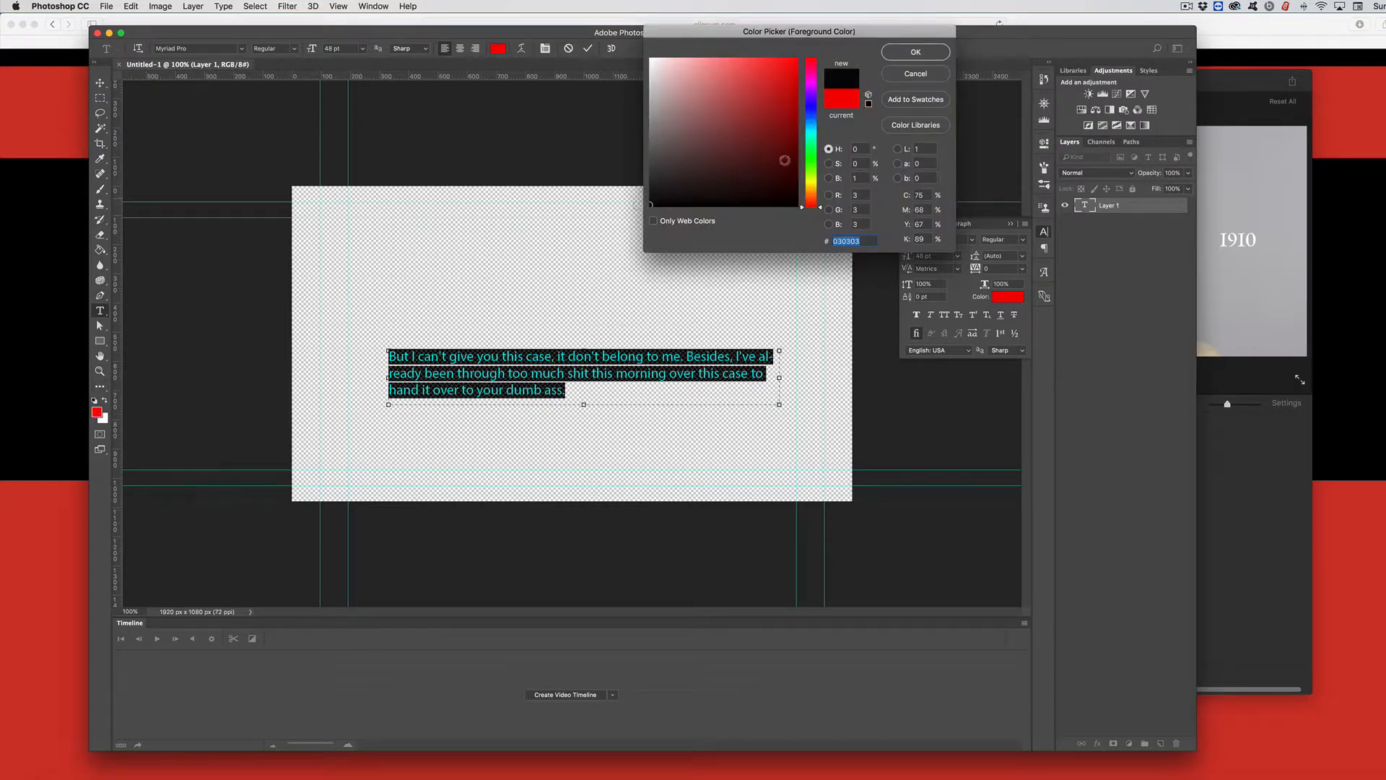
{"action": "left_click", "coordinate": [901, 54]}
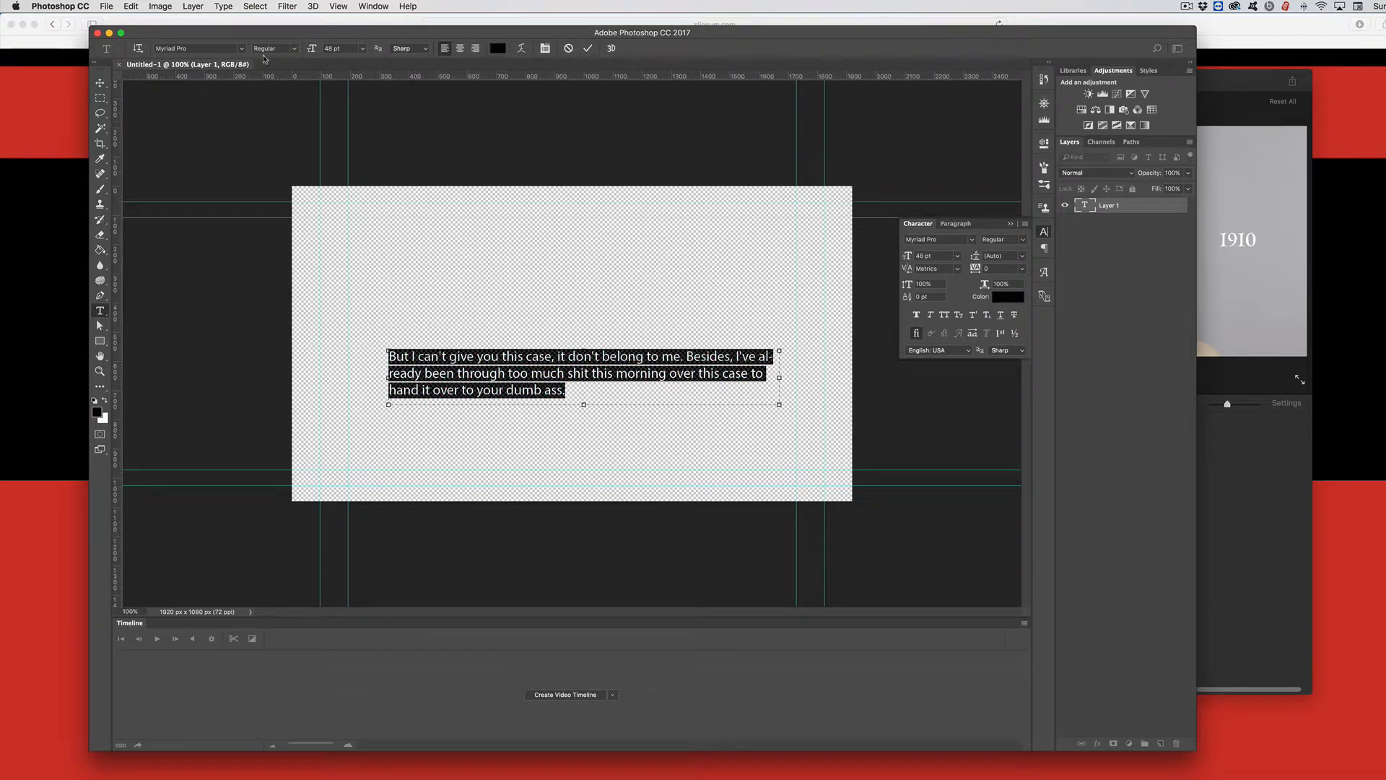
Step: Change the text's font to Walkway Bold and commit the text
{"action": "left_click", "coordinate": [241, 48]}
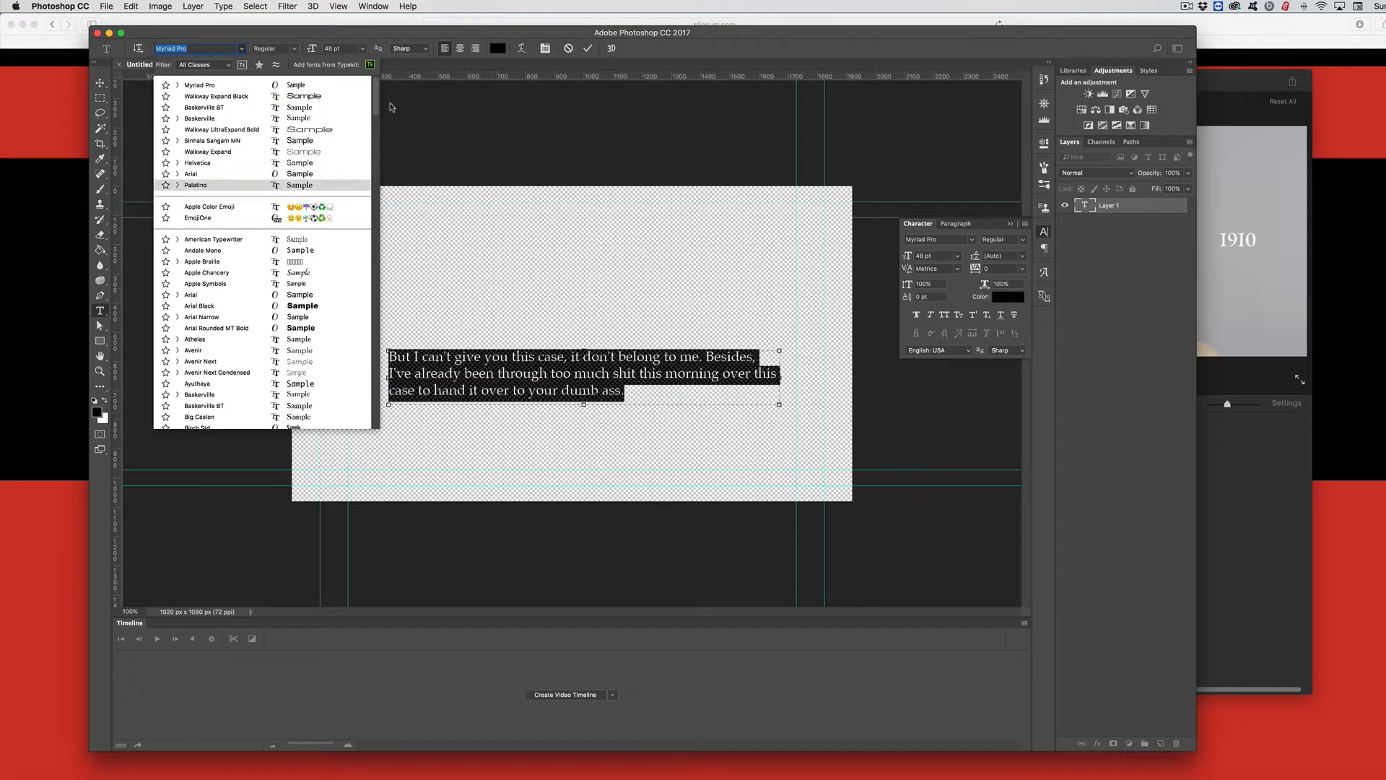
{"action": "scroll", "coordinate": [316, 145], "scroll_direction": "down", "scroll_amount": 10}
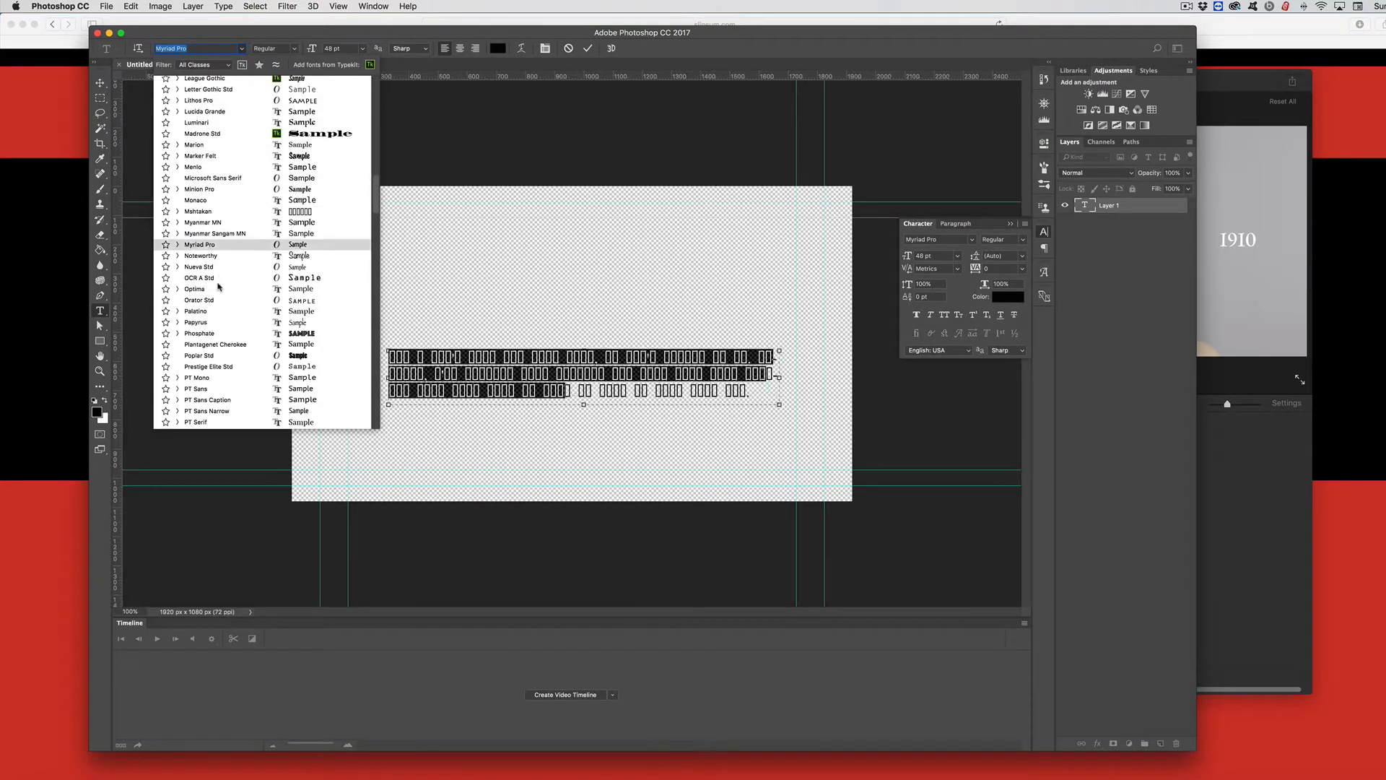
{"action": "scroll", "coordinate": [208, 407], "scroll_direction": "down", "scroll_amount": 15}
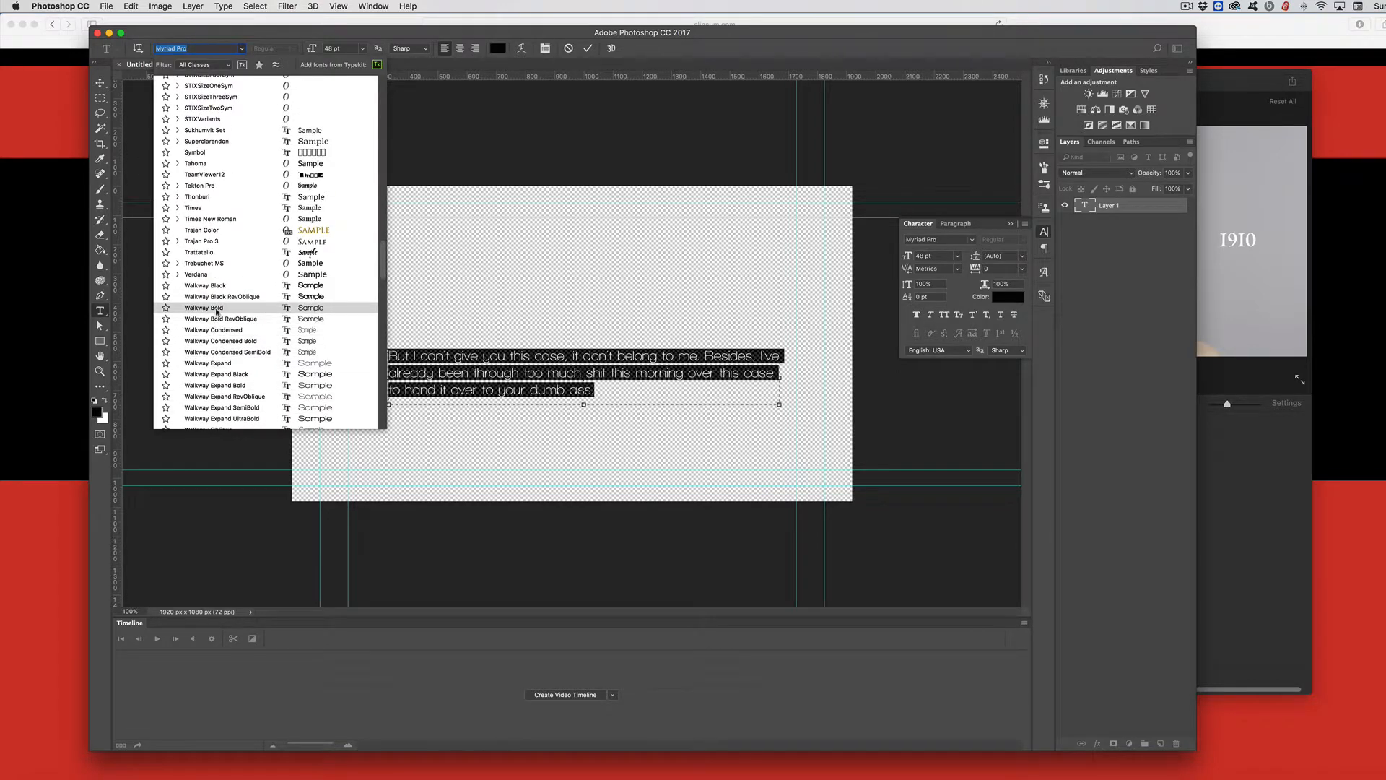
{"action": "left_click", "coordinate": [217, 312]}
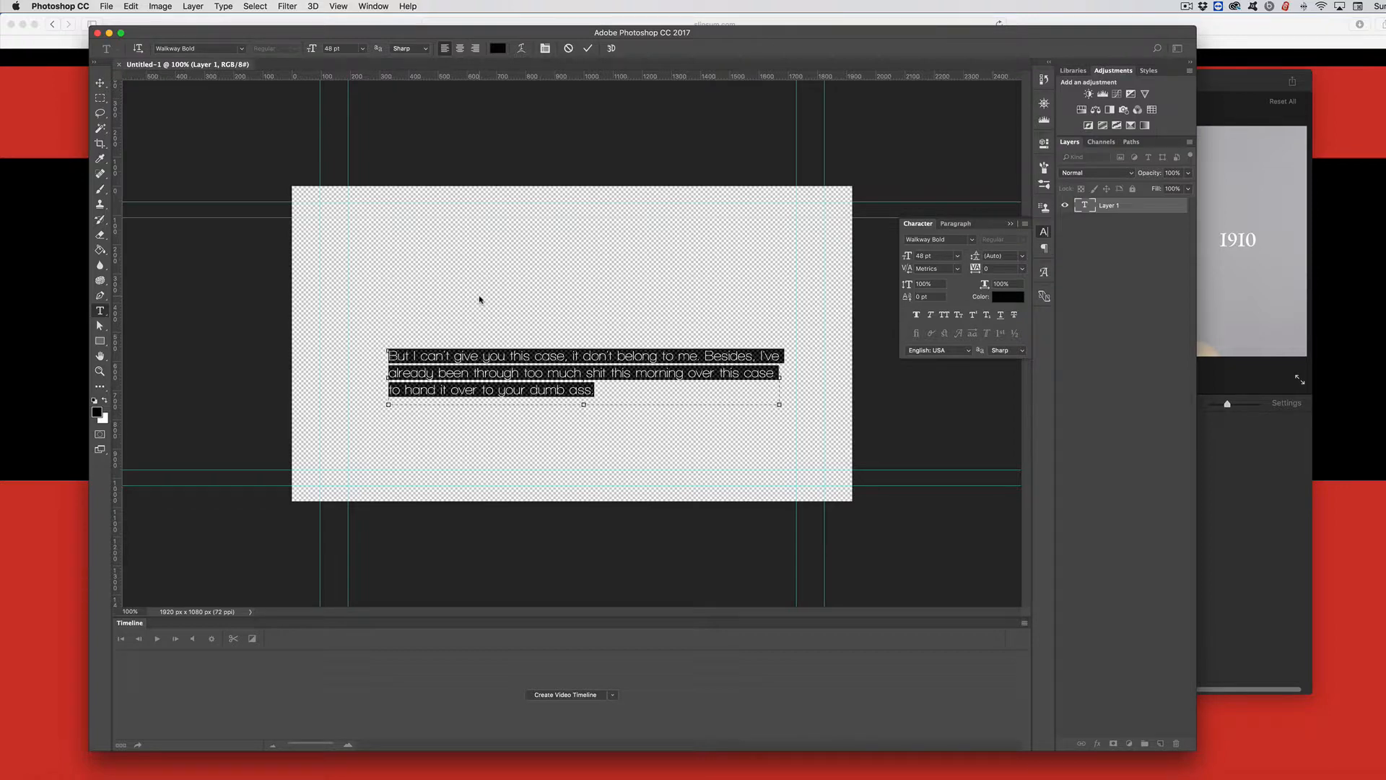
{"action": "key", "text": "super+Return"}
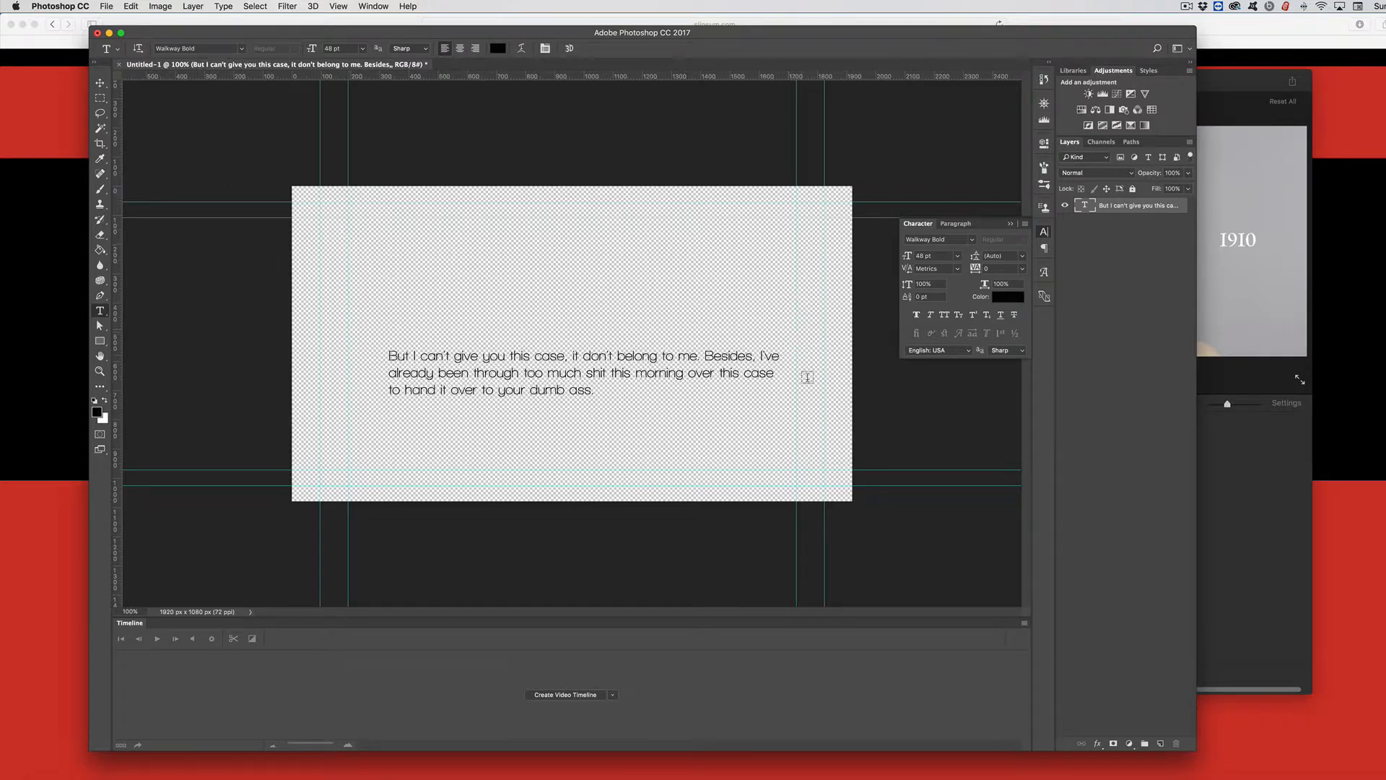
Step: Save the document as a PNG named text
{"action": "left_click", "coordinate": [108, 6]}
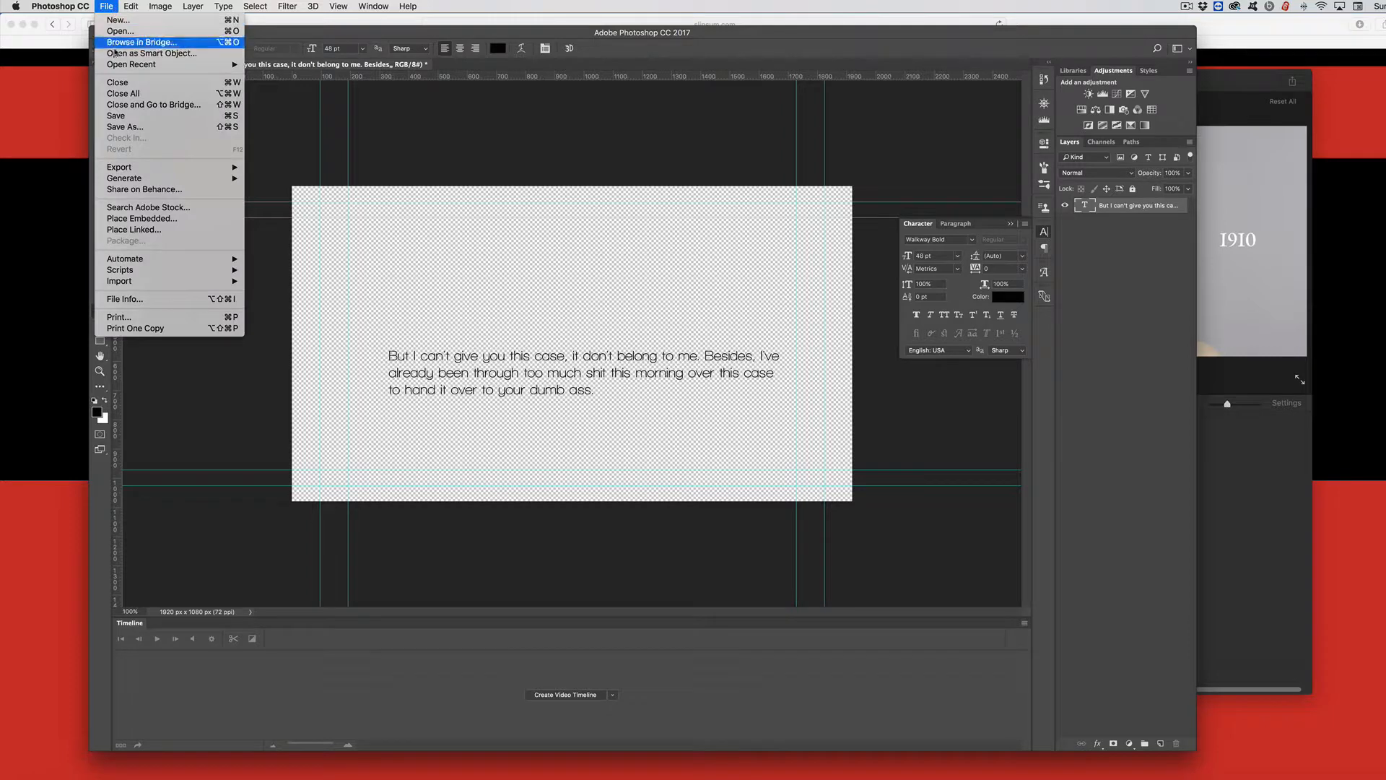
{"action": "mouse_move", "coordinate": [119, 167]}
{"action": "left_click", "coordinate": [321, 167]}
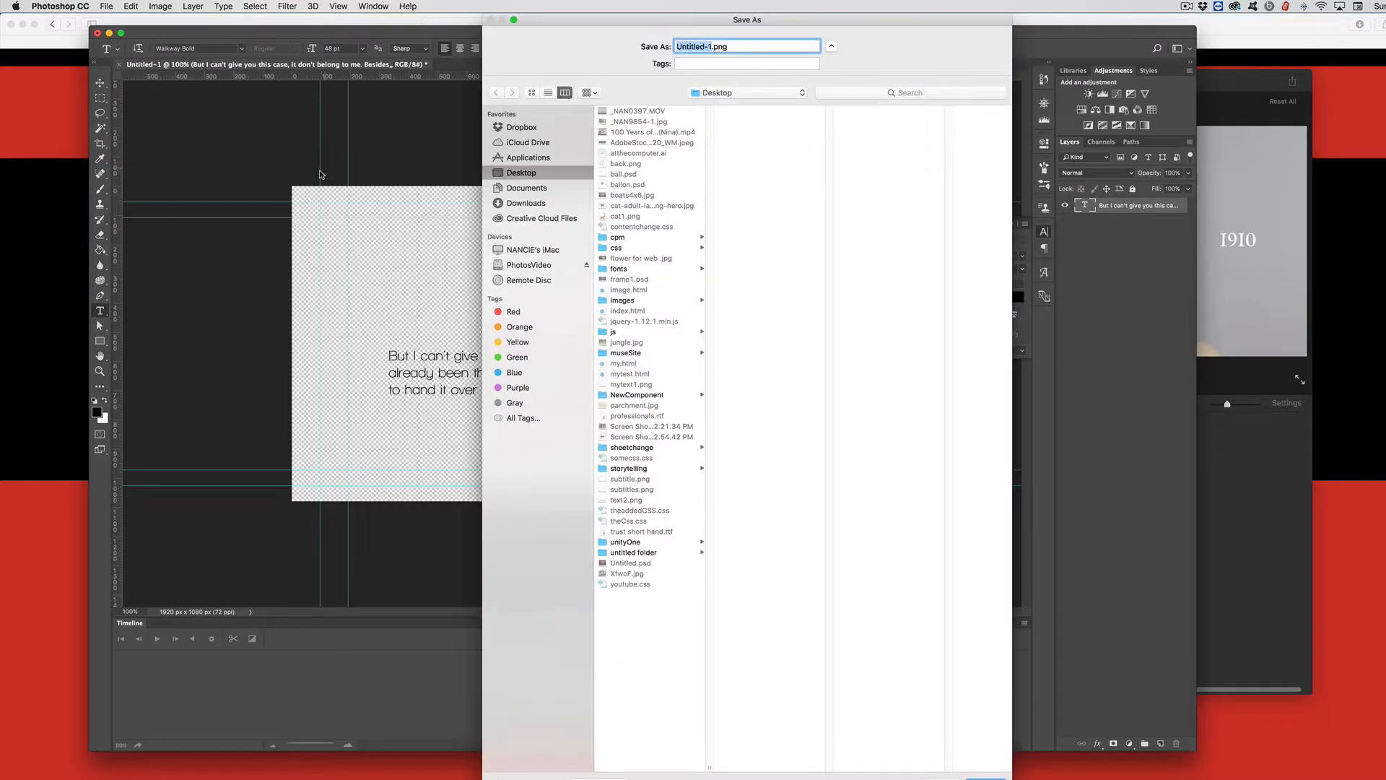
{"action": "type", "text": "text"}
{"action": "key", "text": "Return"}
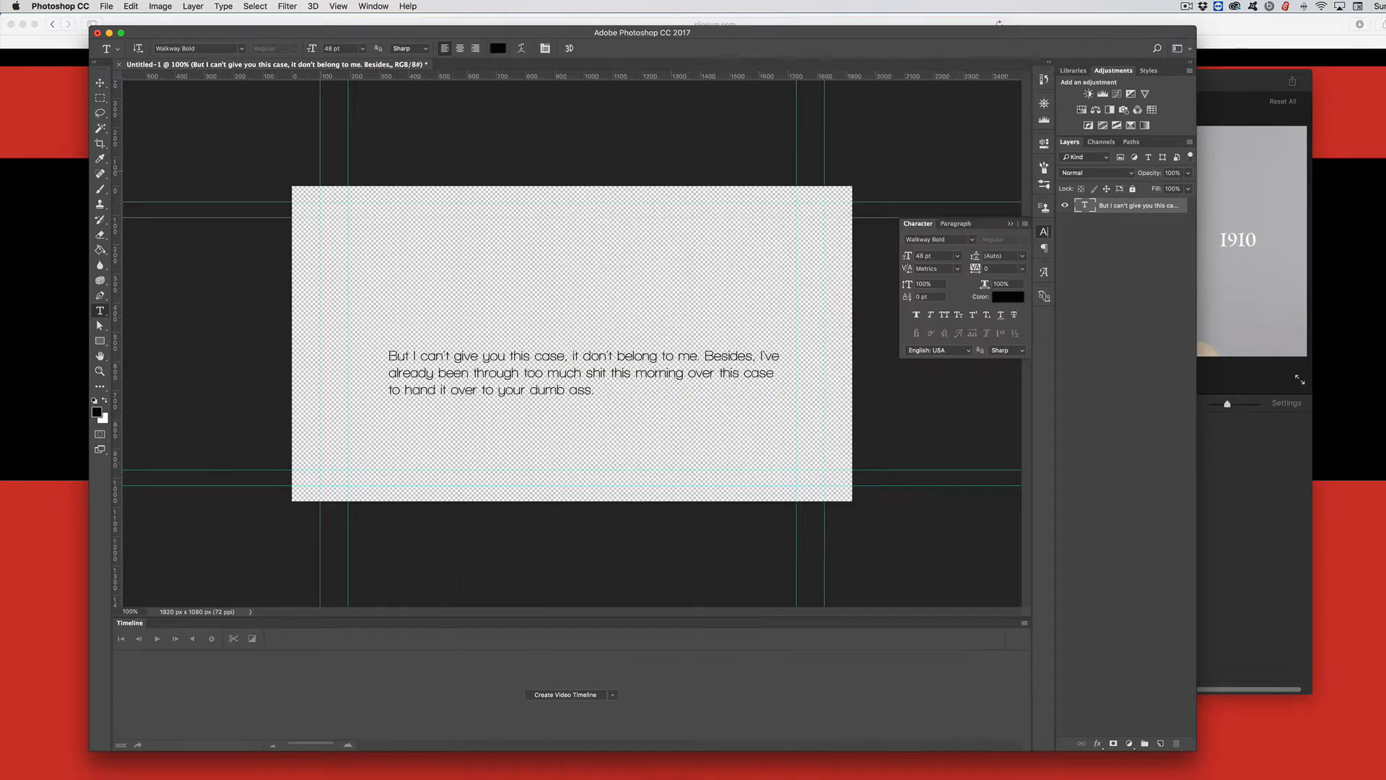
Step: Switch to iMovie and import text1.png from the Desktop into the project media
{"action": "left_click", "coordinate": [1215, 343]}
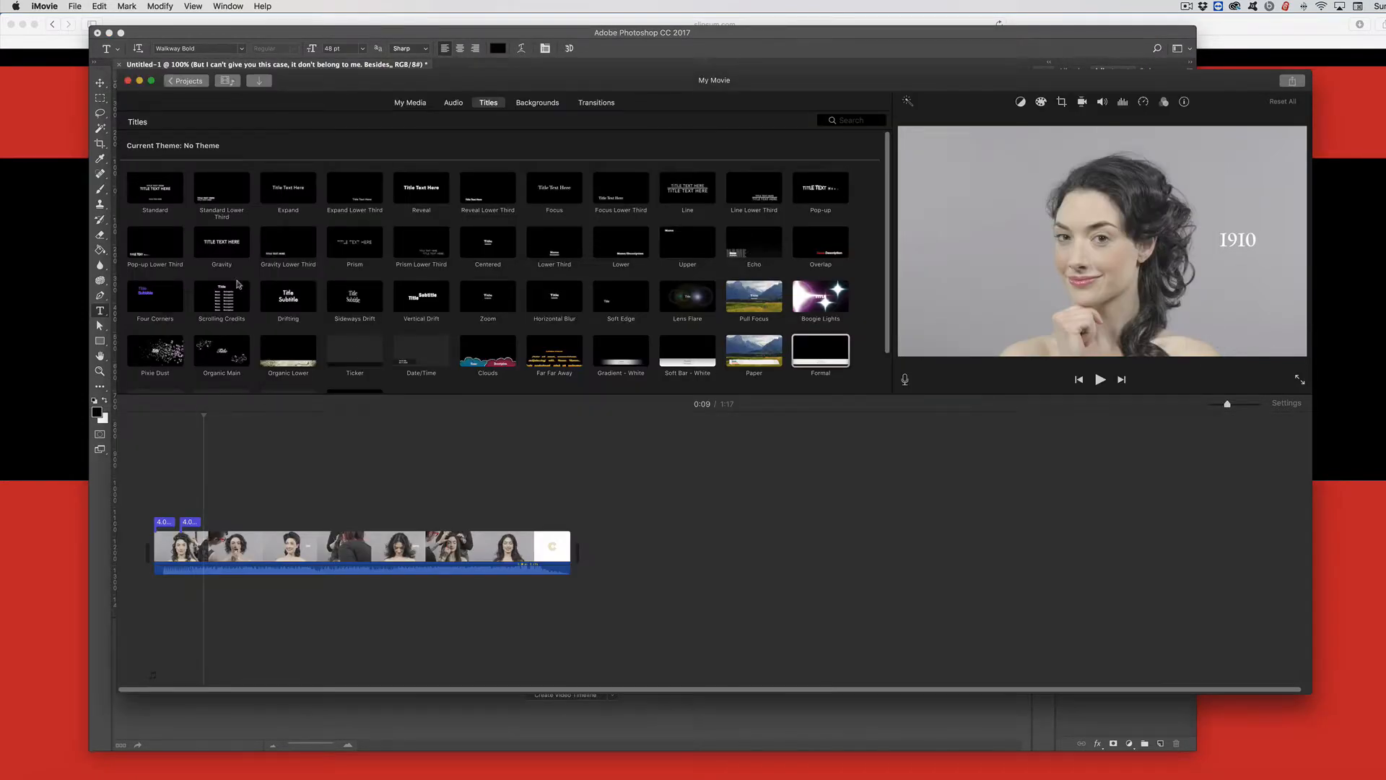
{"action": "left_click", "coordinate": [71, 10]}
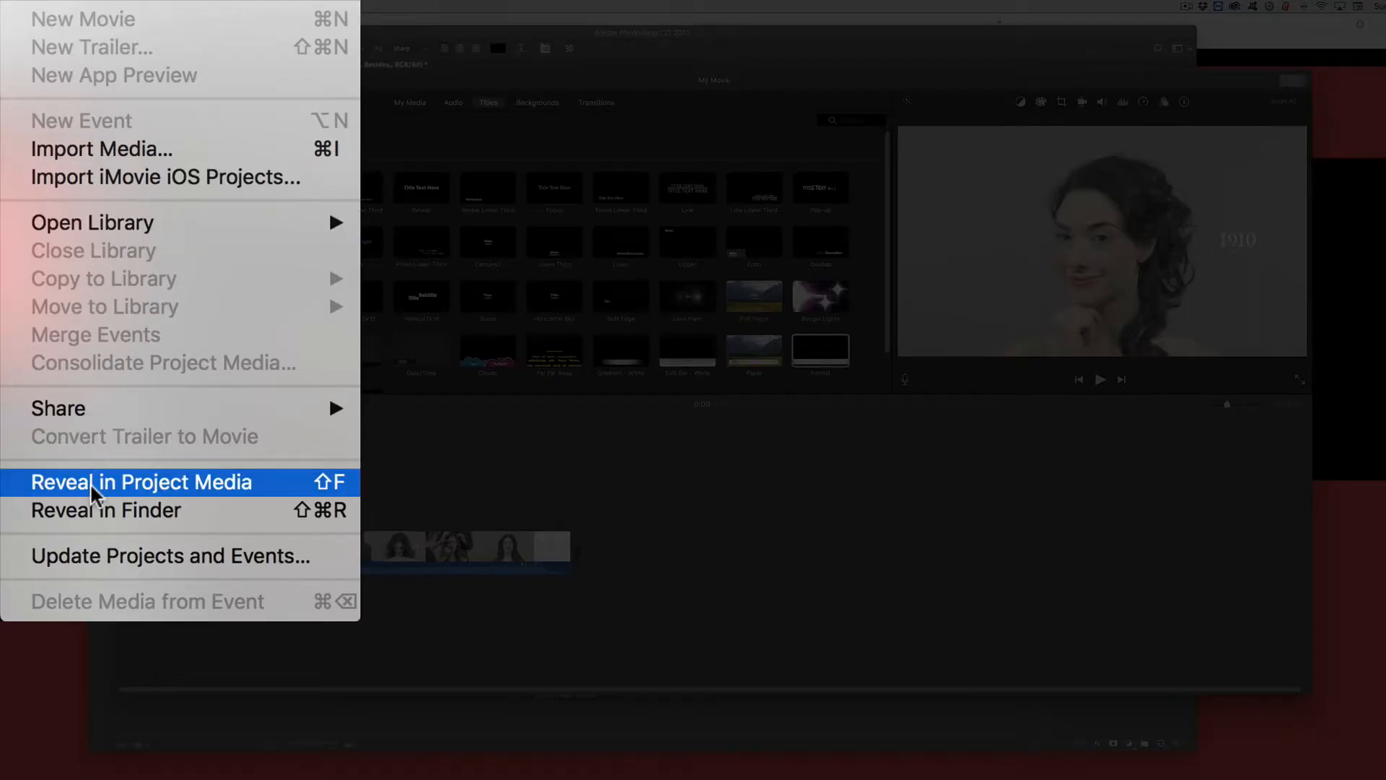
{"action": "left_click", "coordinate": [242, 155]}
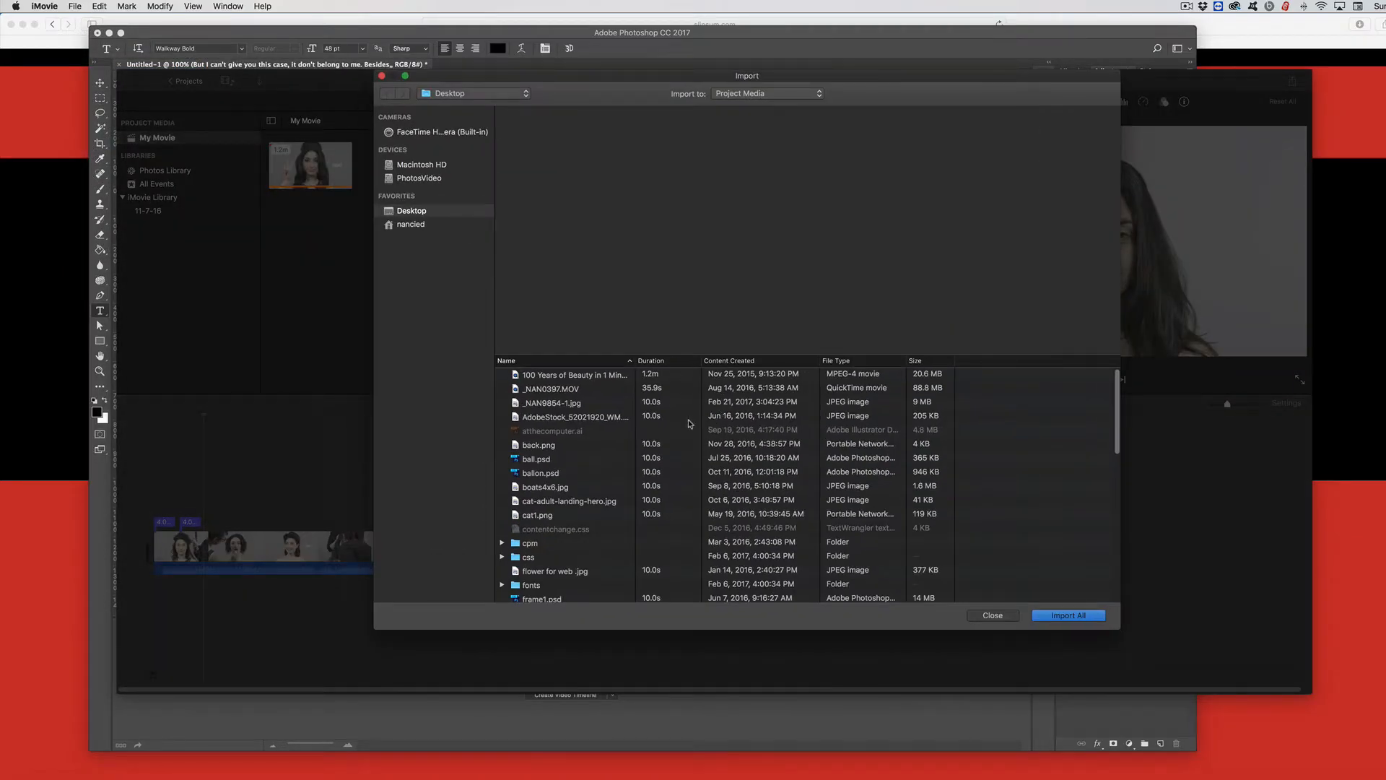
{"action": "scroll", "coordinate": [598, 422], "scroll_direction": "down", "scroll_amount": 5}
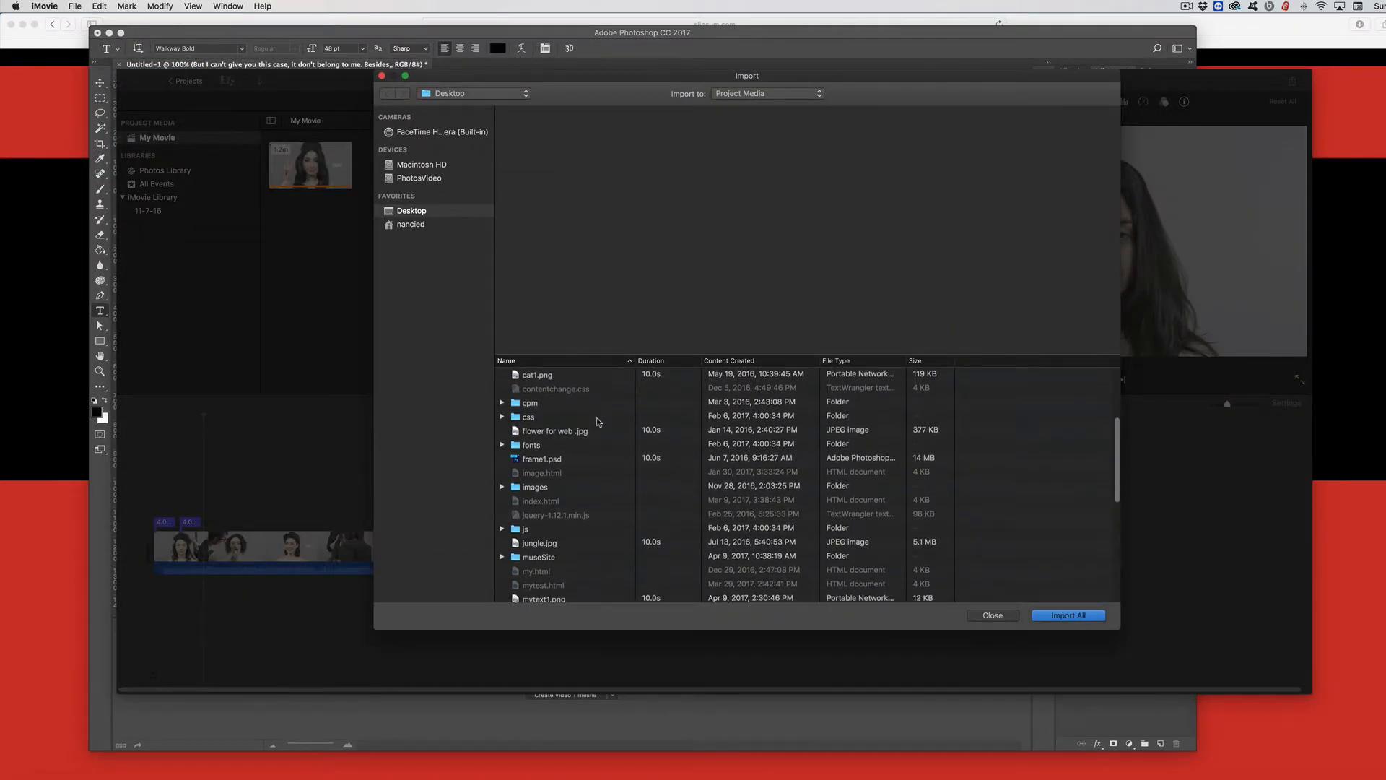
{"action": "scroll", "coordinate": [598, 422], "scroll_direction": "down", "scroll_amount": 10}
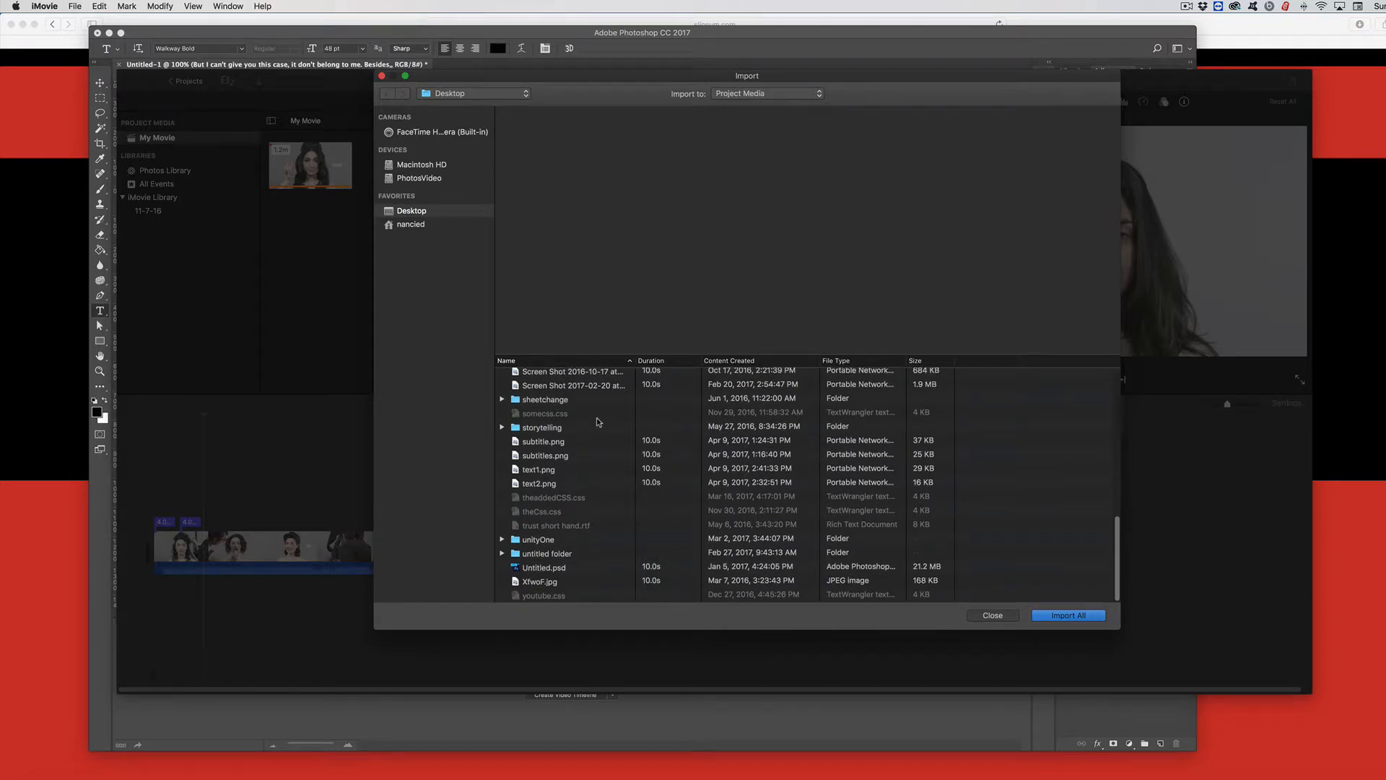
{"action": "left_click", "coordinate": [591, 469]}
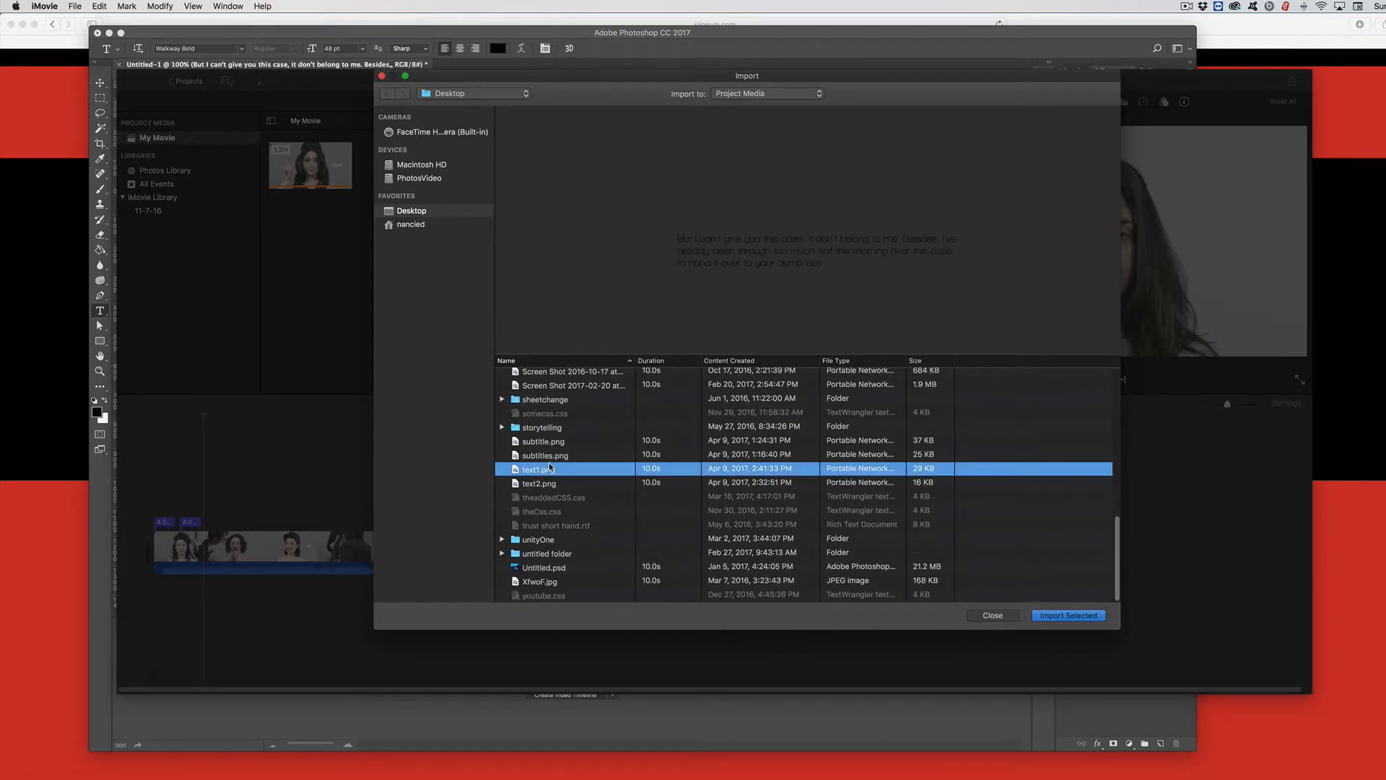
{"action": "left_click", "coordinate": [1058, 616]}
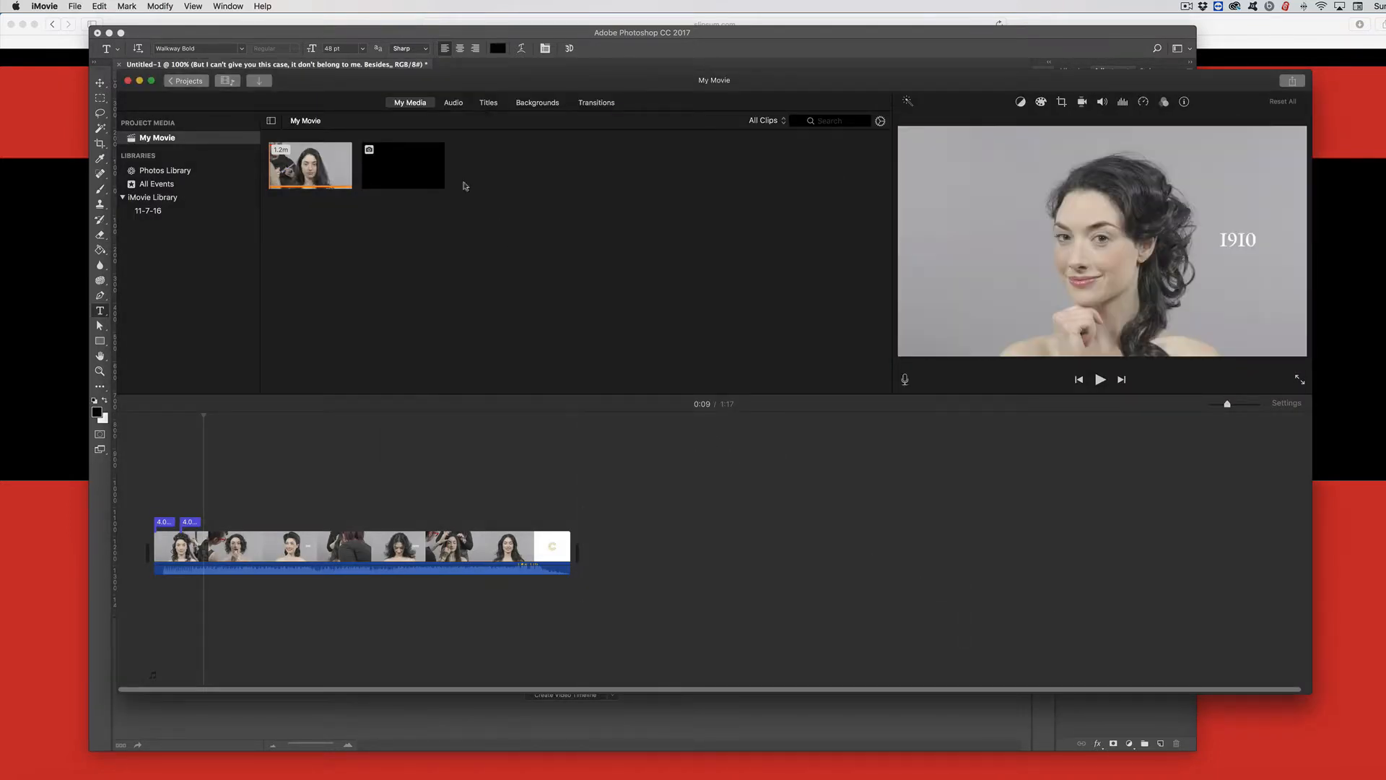
Step: Place text1.png over the video near the 0:11 mark and set the overlay to Picture in Picture
{"action": "left_click_drag", "start_coordinate": [403, 170], "coordinate": [212, 505]}
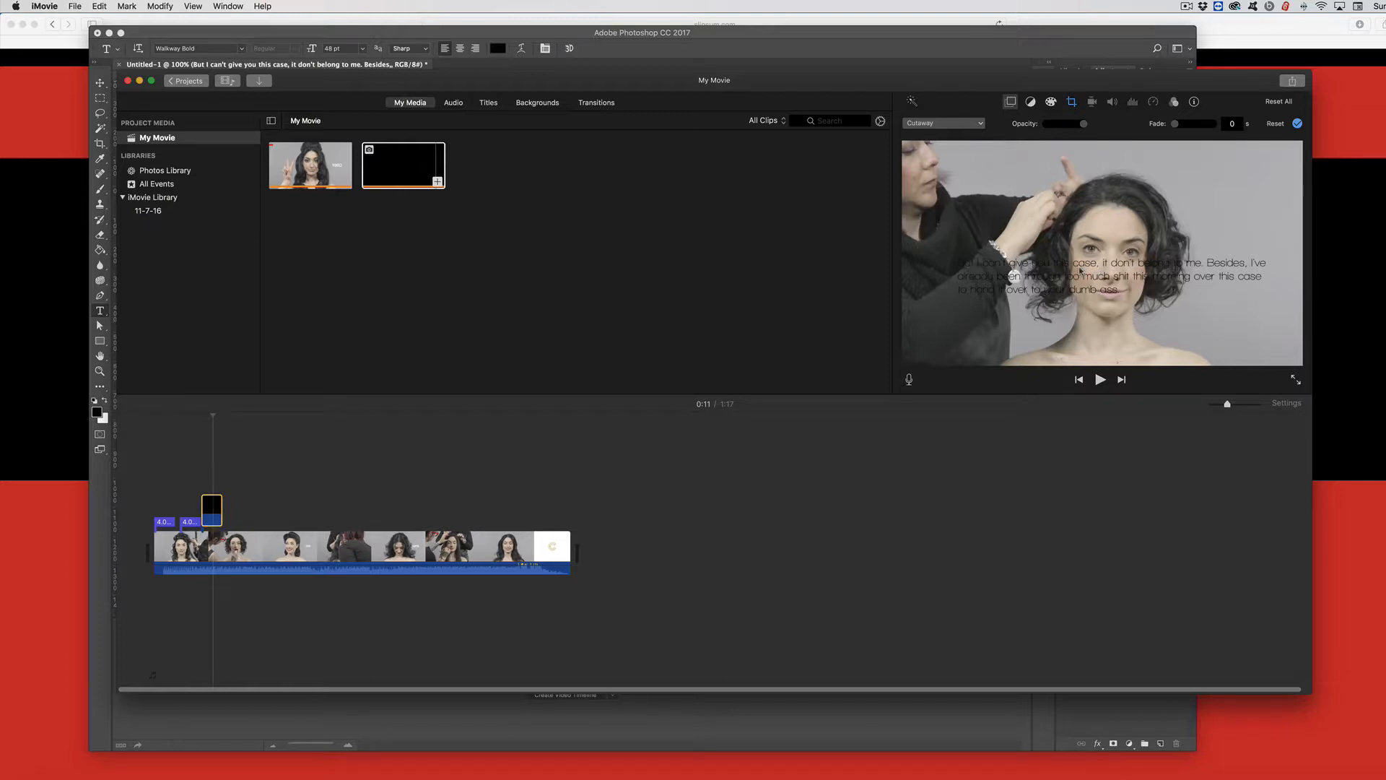
{"action": "left_click", "coordinate": [963, 126]}
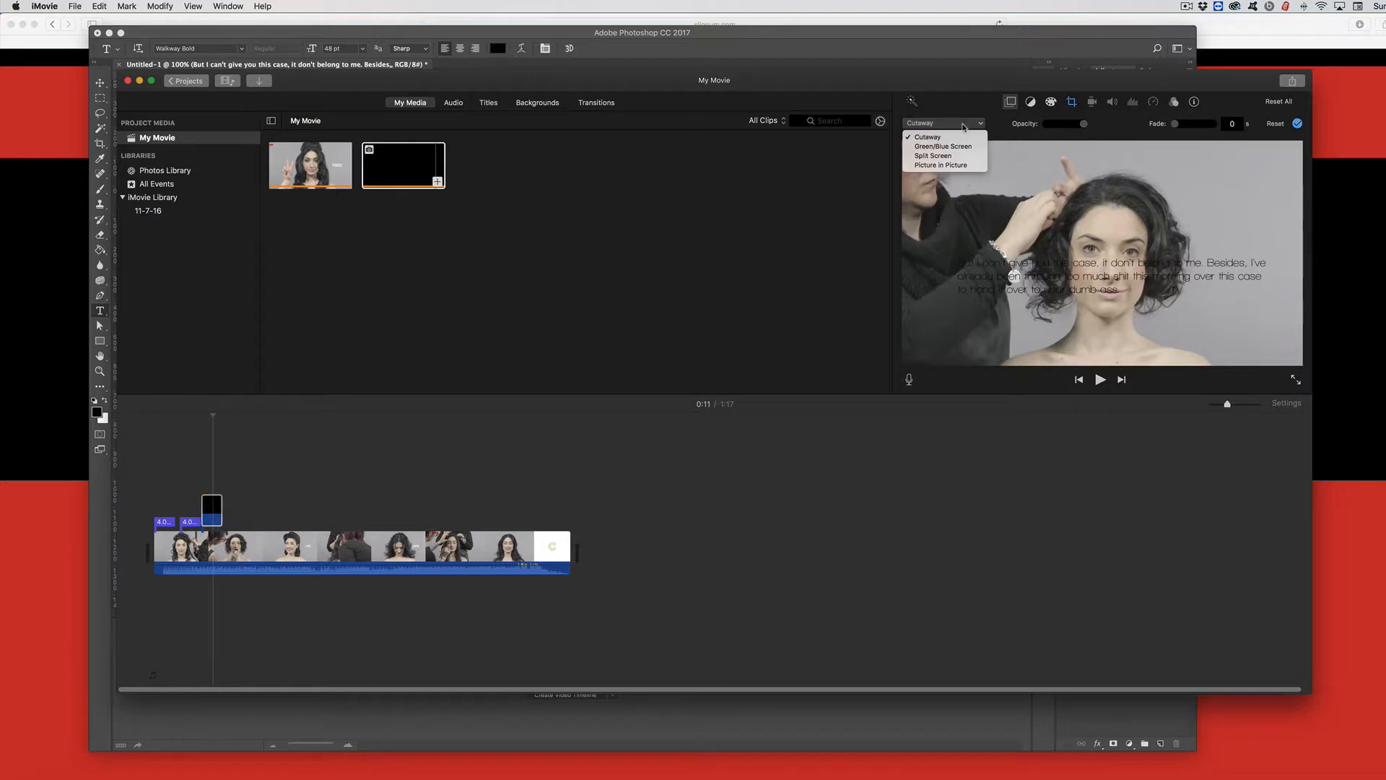
{"action": "left_click", "coordinate": [954, 165]}
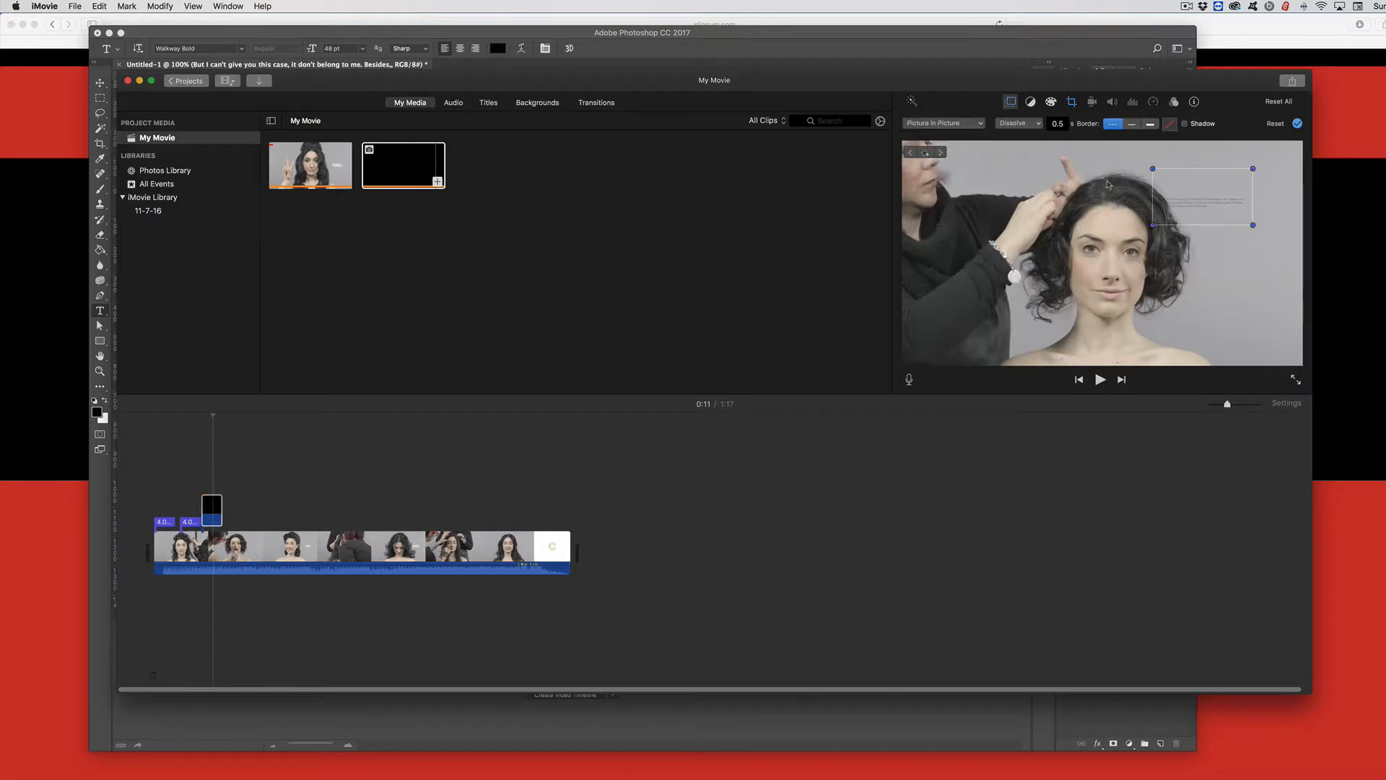
Step: Enlarge the overlay to fill the frame and move it down so the text sits near the bottom
{"action": "left_click_drag", "start_coordinate": [1151, 225], "coordinate": [909, 363]}
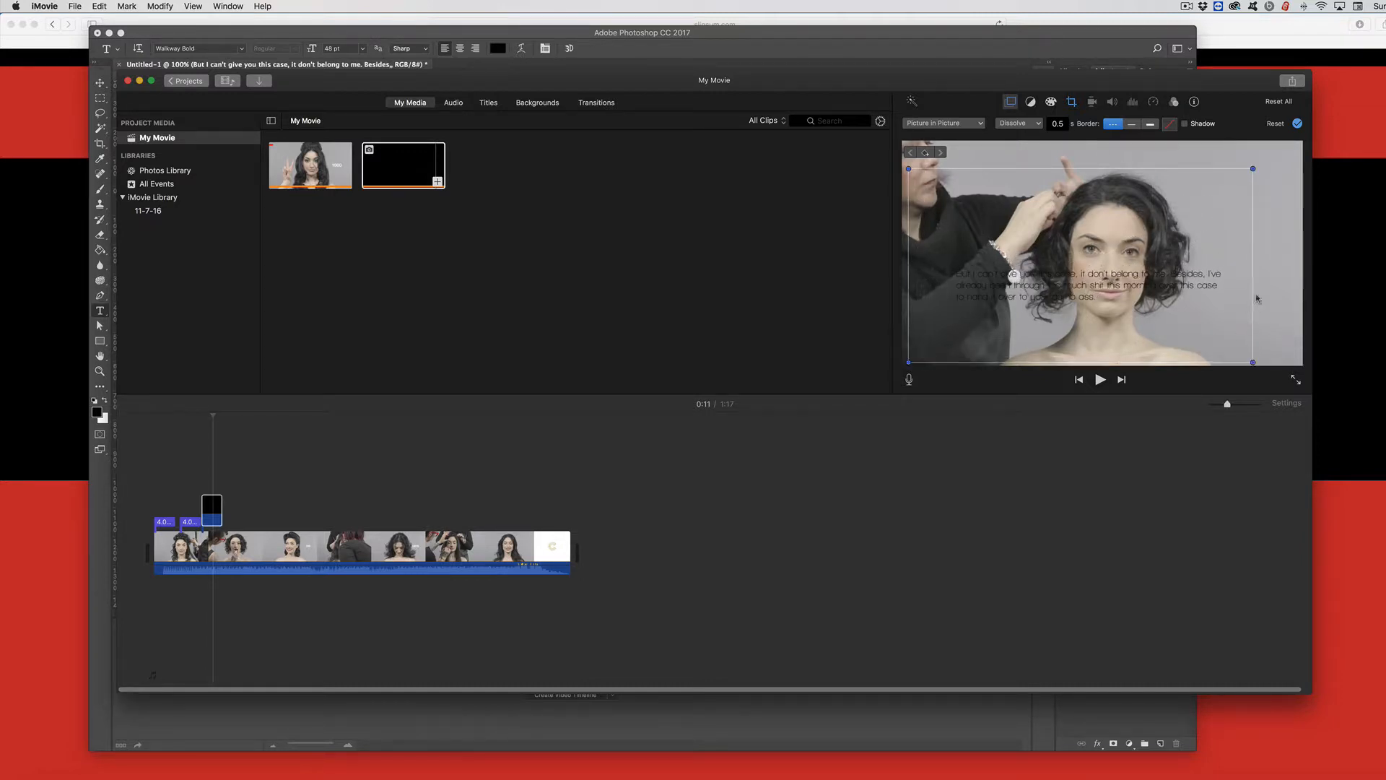
{"action": "left_click_drag", "start_coordinate": [1253, 168], "coordinate": [1291, 146]}
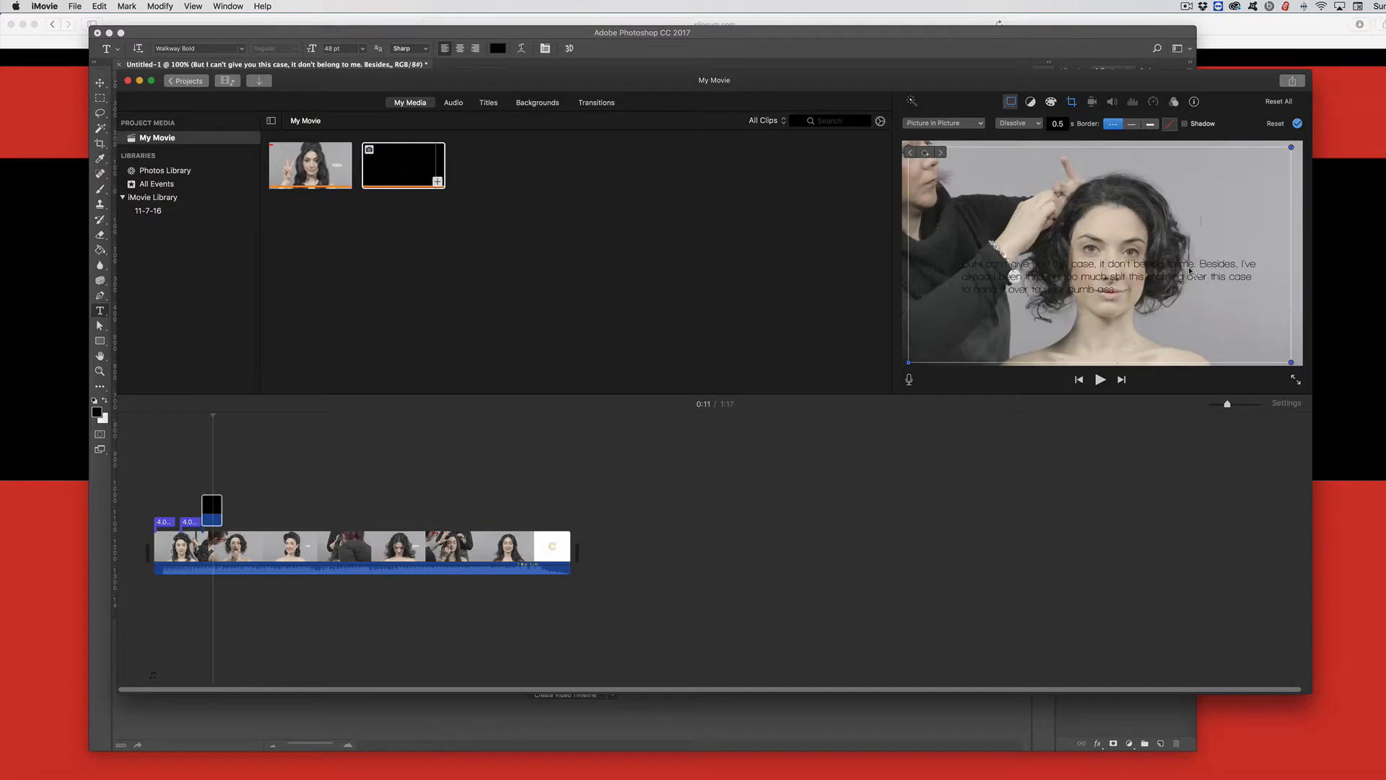
{"action": "left_click_drag", "start_coordinate": [1190, 271], "coordinate": [1193, 336]}
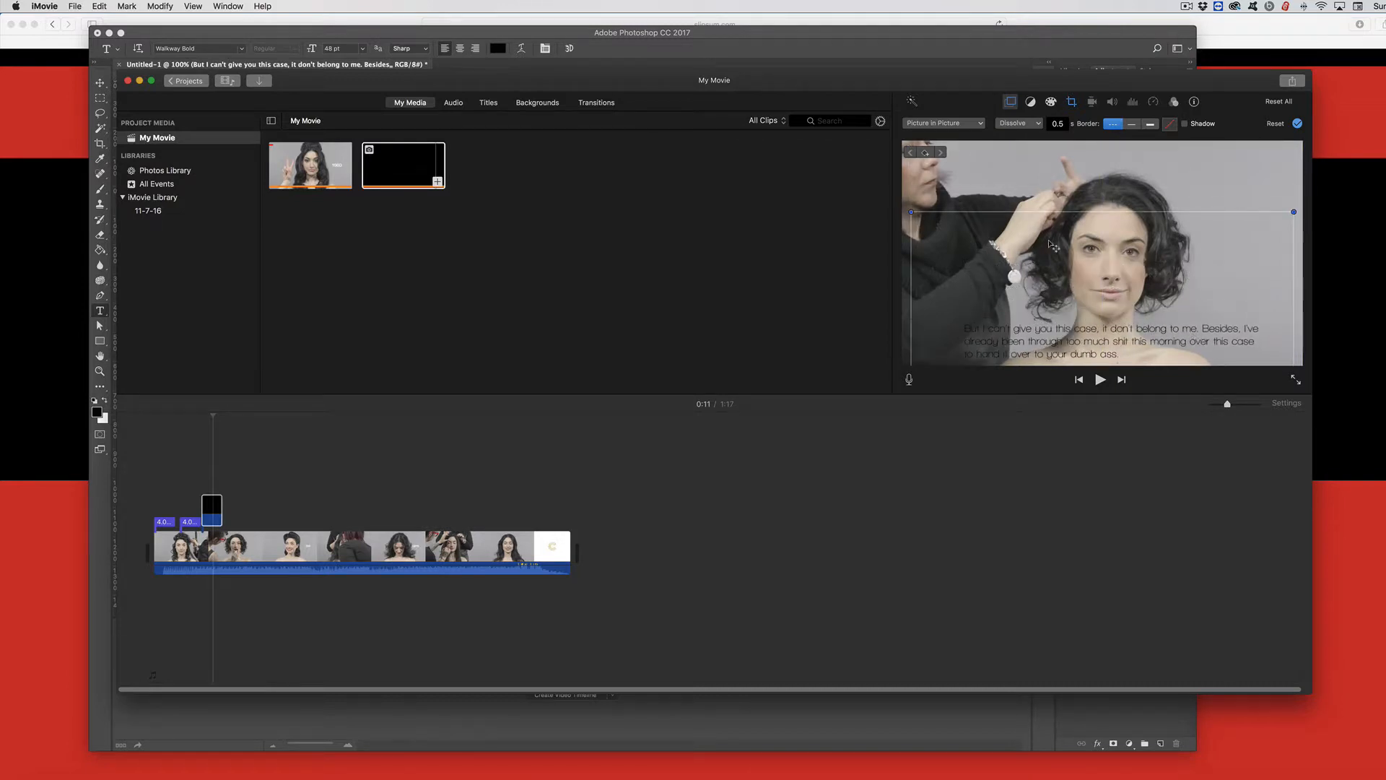
Step: Play the video from just before the overlay to review the subtitle
{"action": "left_click_drag", "start_coordinate": [214, 417], "coordinate": [203, 417]}
{"action": "key", "text": "space"}
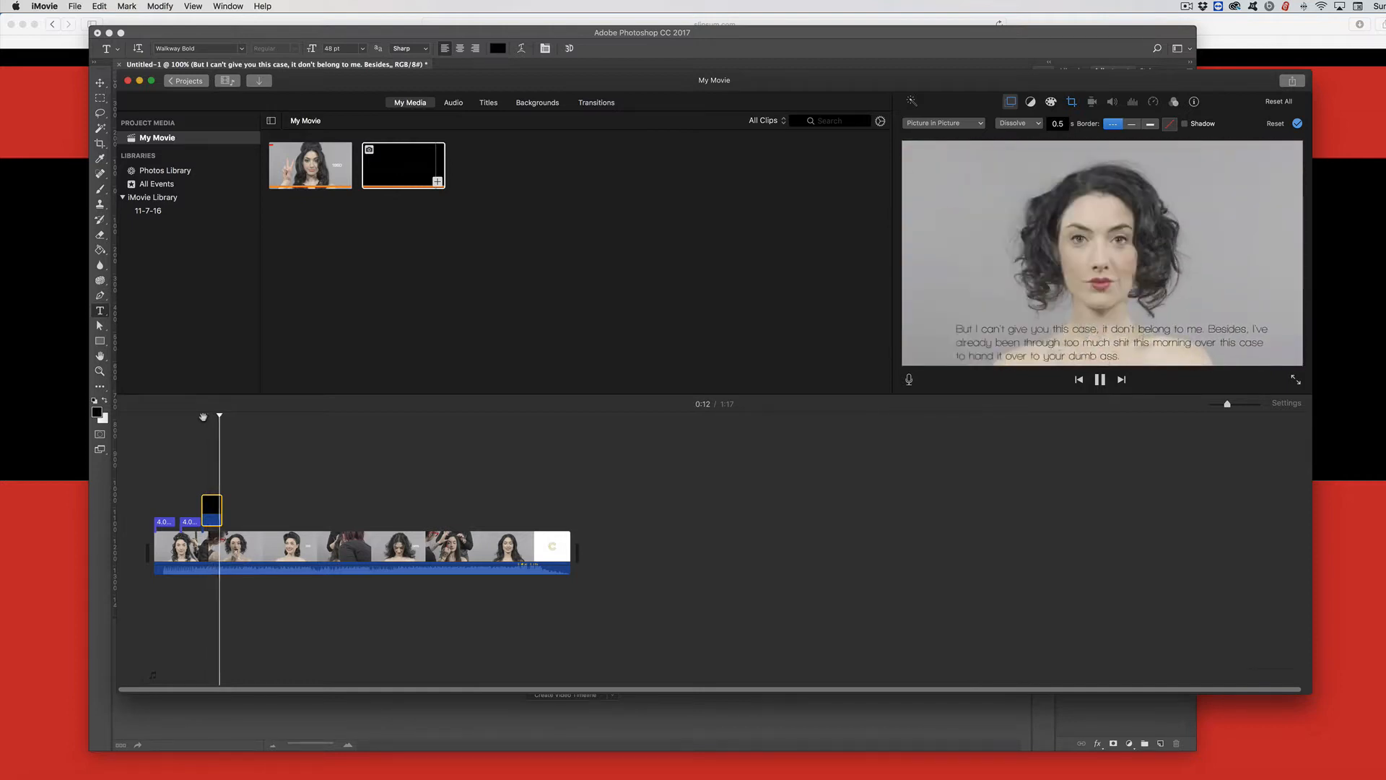
{"action": "key", "text": "space"}
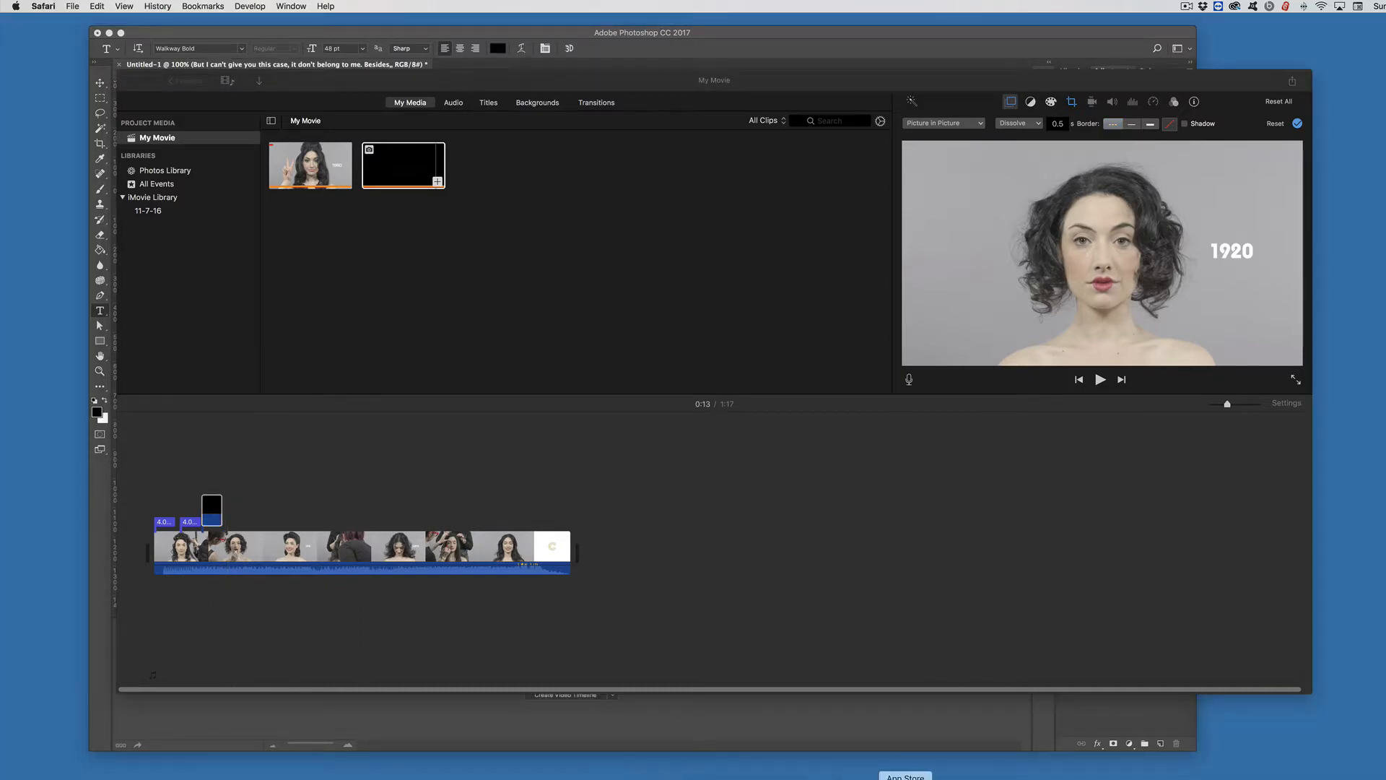
Step: Back in Photoshop, add a new layer and draw a filled rectangle across the text area
{"action": "left_click", "coordinate": [1017, 779]}
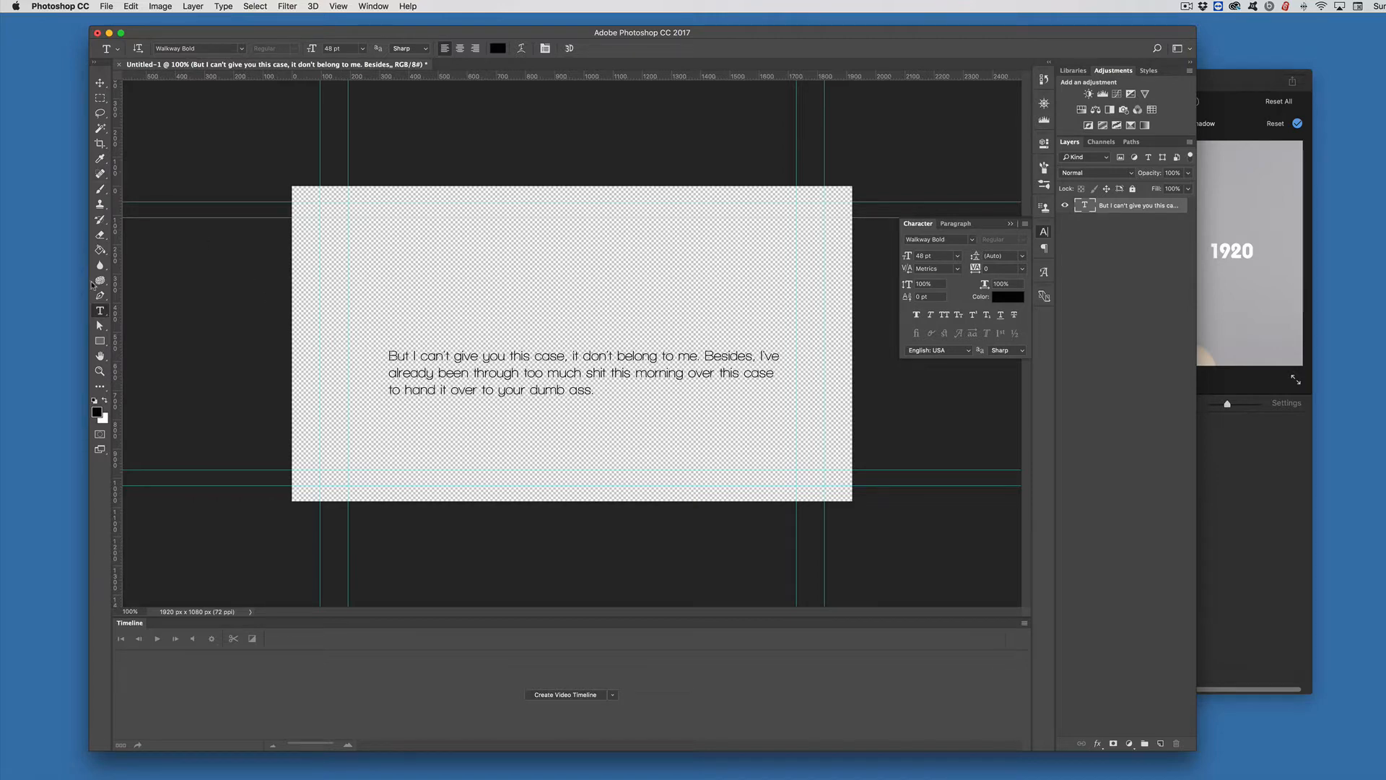
{"action": "left_click", "coordinate": [100, 342]}
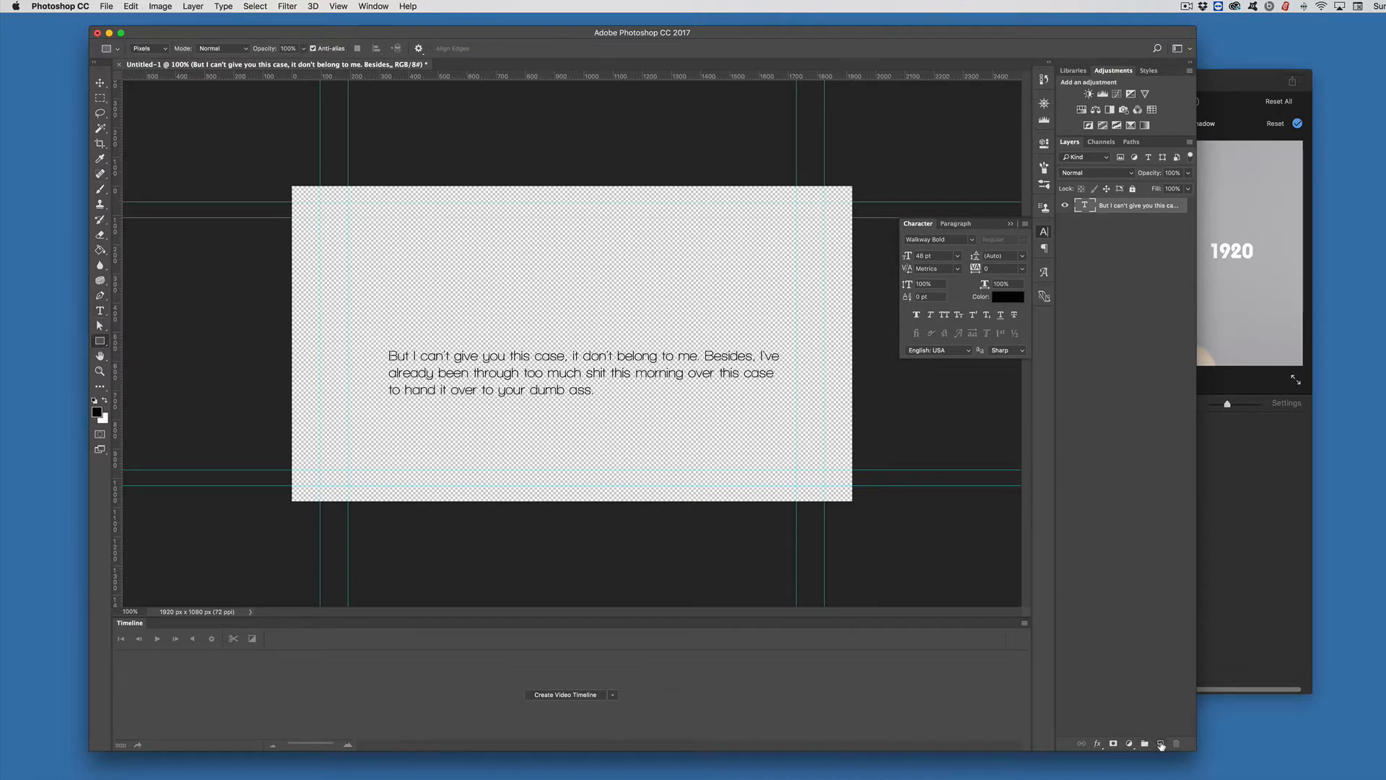
{"action": "left_click", "coordinate": [1162, 744]}
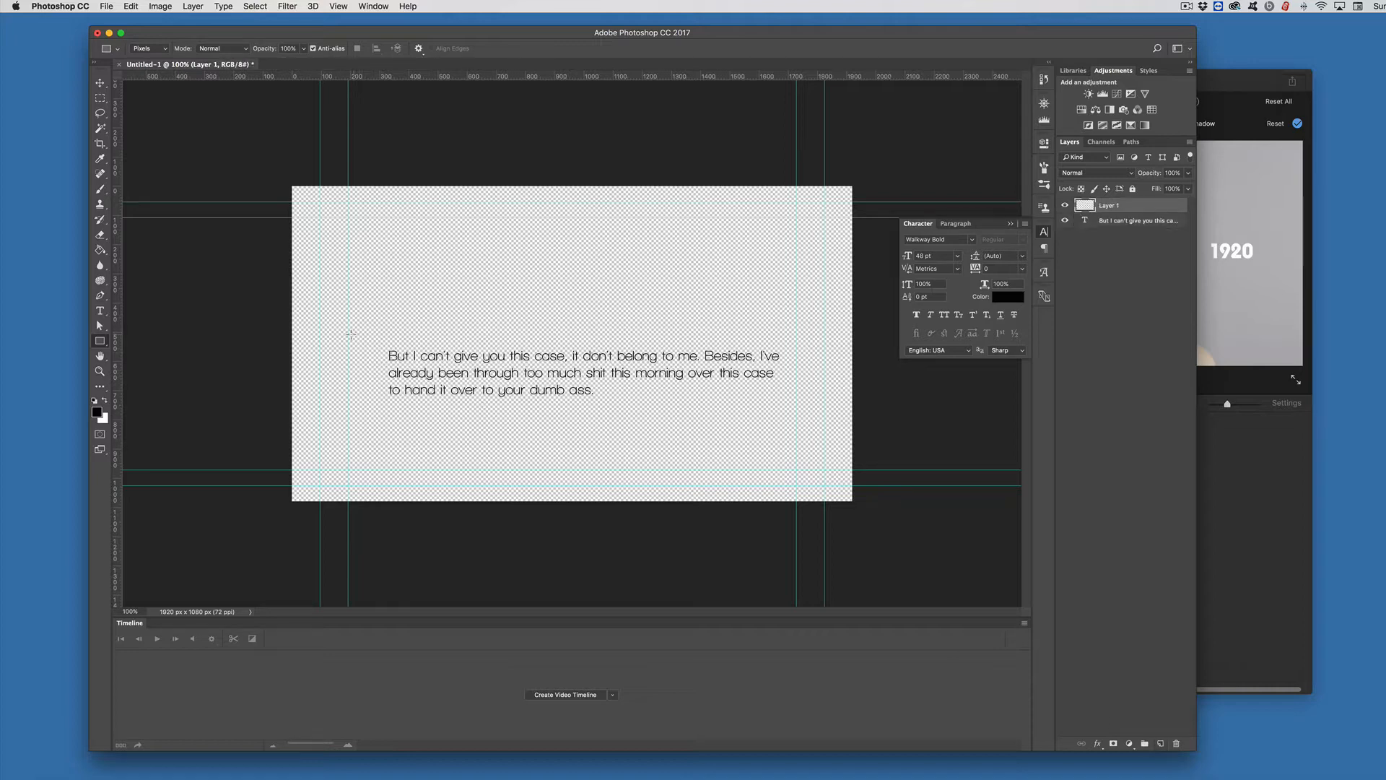
{"action": "left_click_drag", "start_coordinate": [346, 335], "coordinate": [797, 425]}
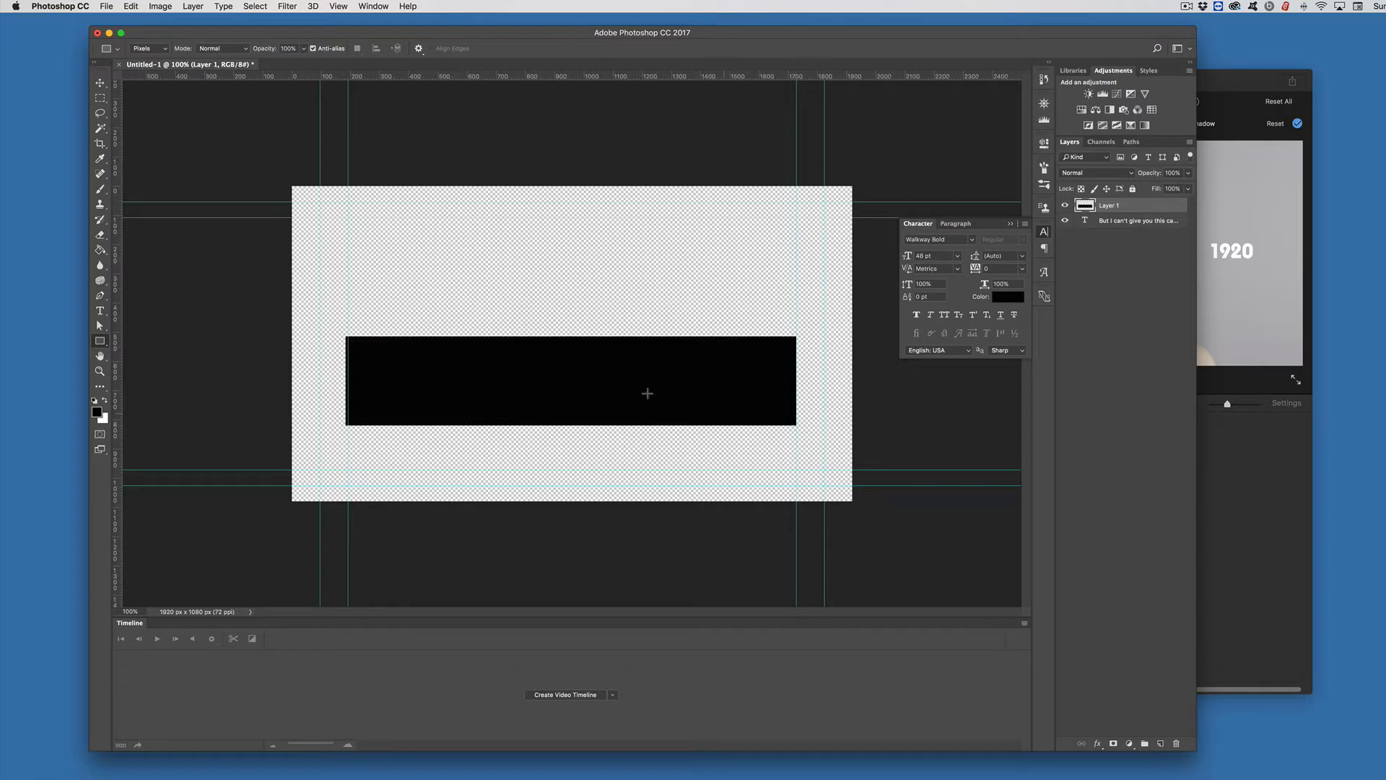
Step: Set the foreground color to red eb2121 and fill the rectangle with it
{"action": "left_click", "coordinate": [97, 415]}
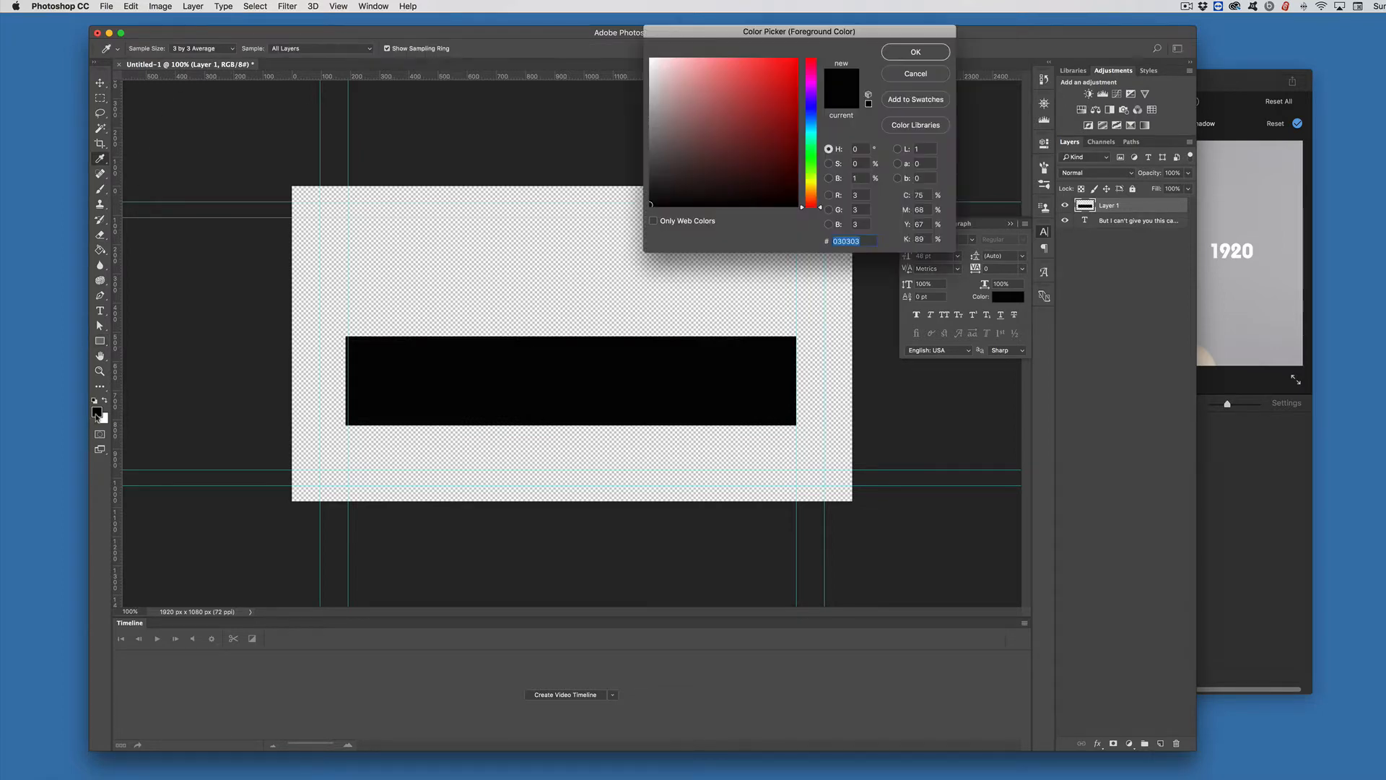
{"action": "left_click", "coordinate": [777, 69]}
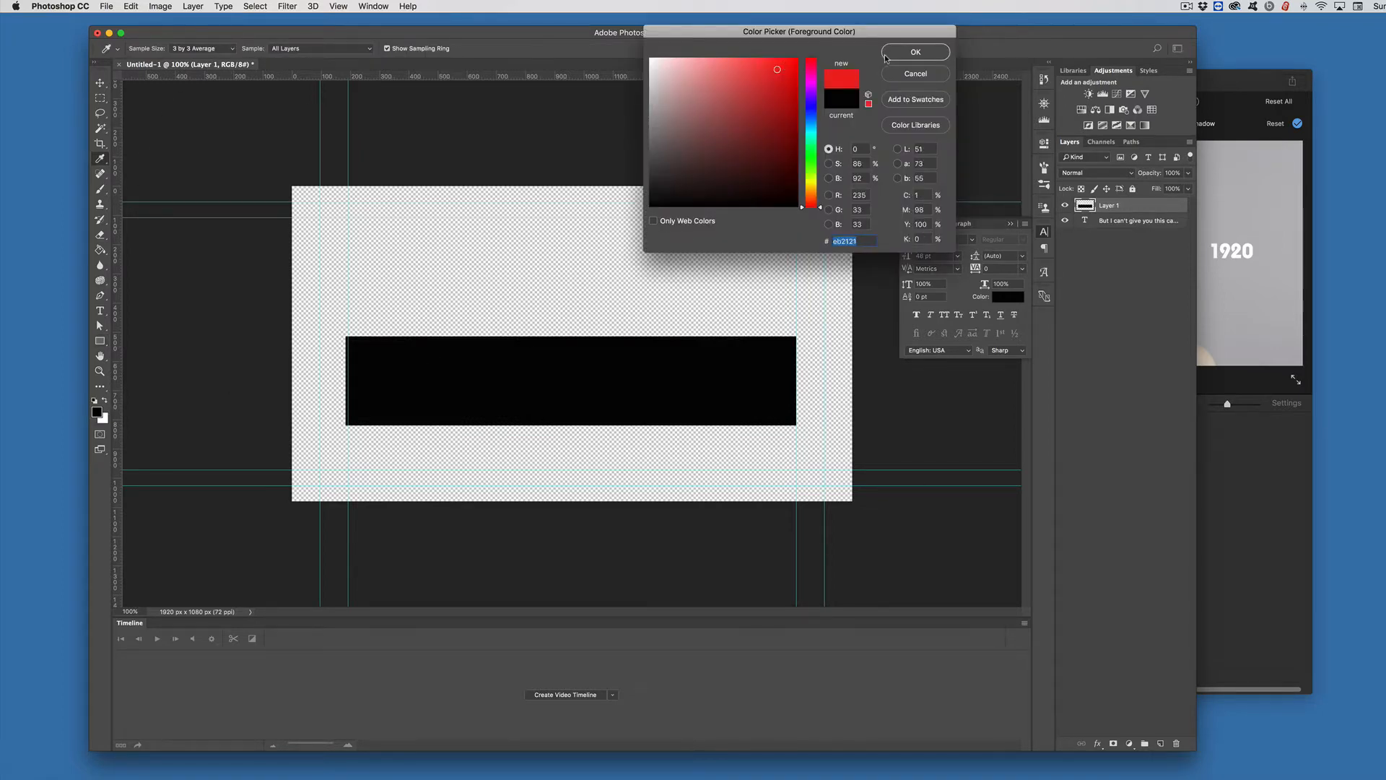
{"action": "left_click", "coordinate": [911, 53]}
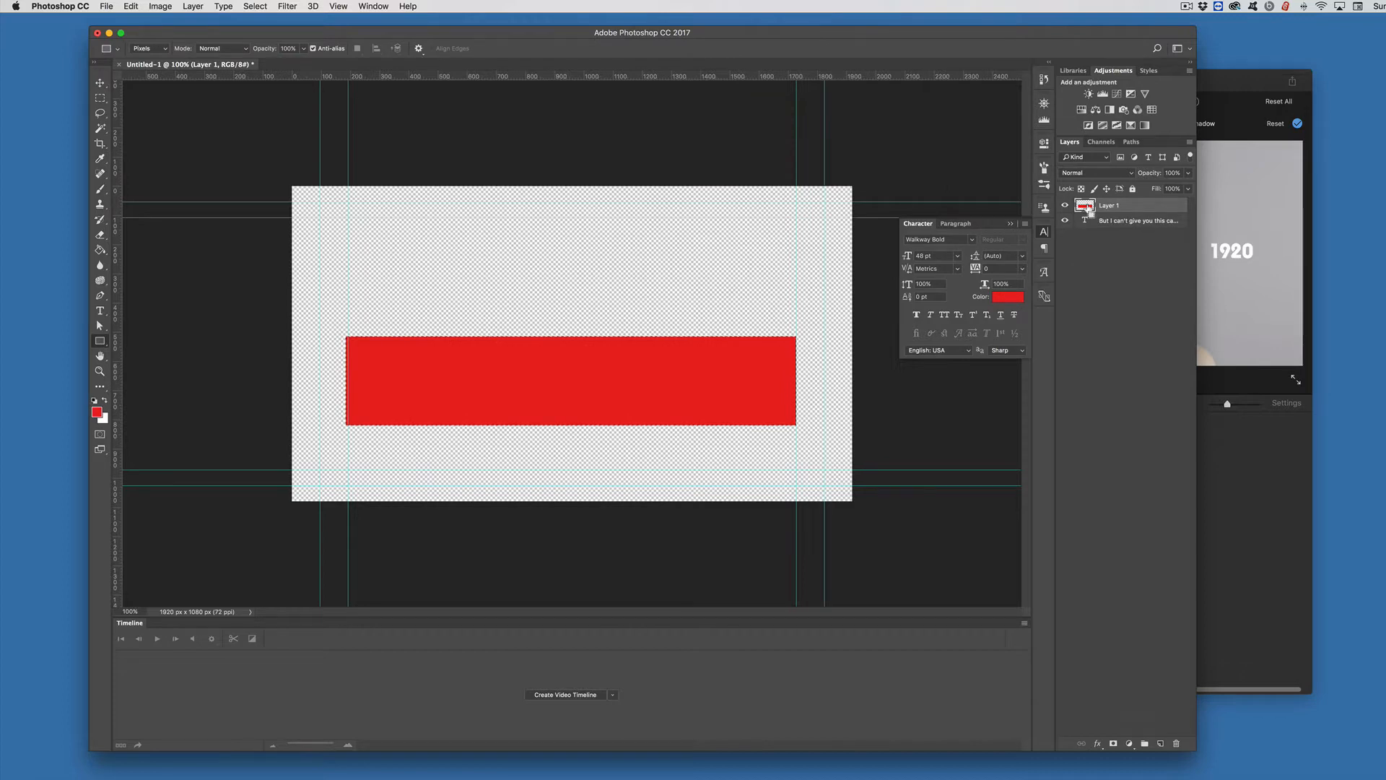
{"action": "key", "text": "super+d"}
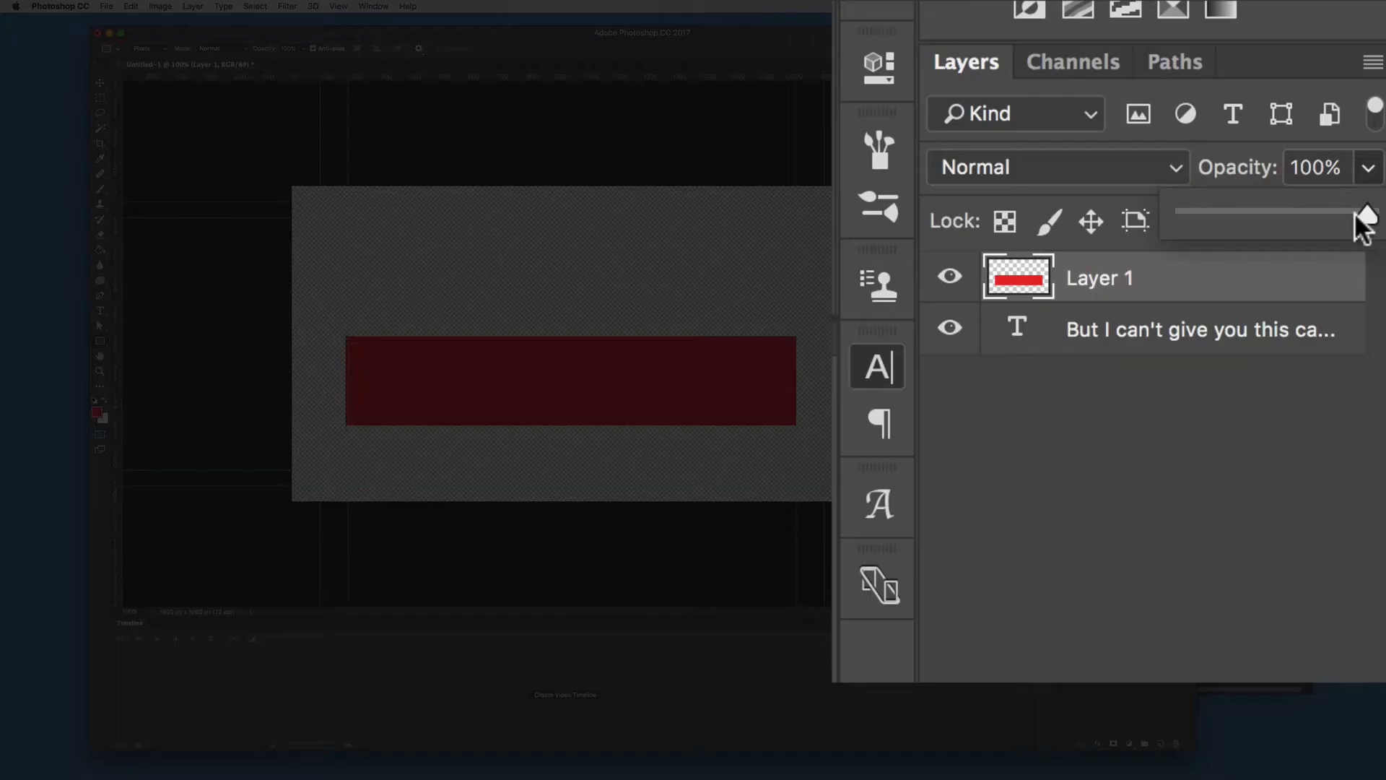
Step: Lower the rectangle layer's opacity to 58% and move it below the text layer
{"action": "left_click_drag", "start_coordinate": [1187, 187], "coordinate": [1159, 189]}
{"action": "left_click_drag", "start_coordinate": [1270, 233], "coordinate": [1293, 229]}
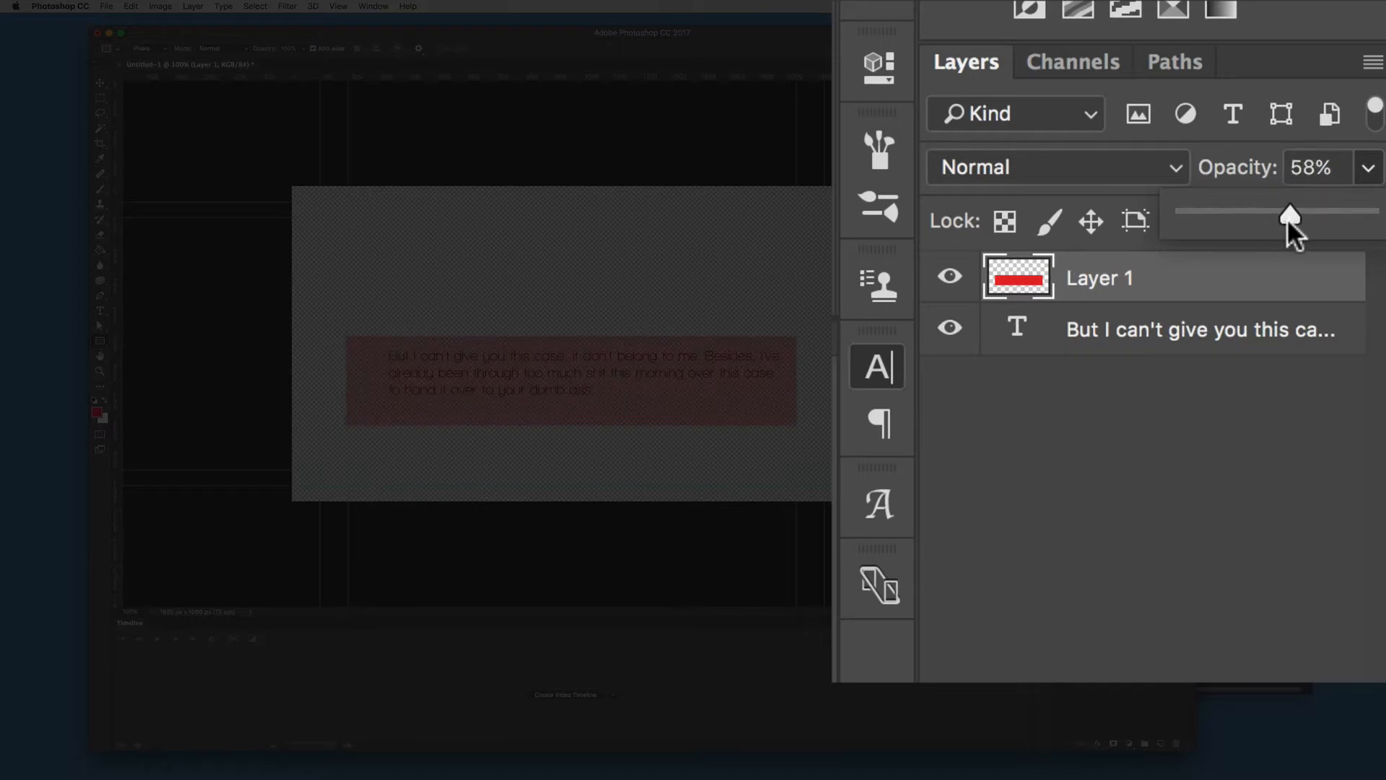
{"action": "left_click_drag", "start_coordinate": [1207, 297], "coordinate": [1238, 331]}
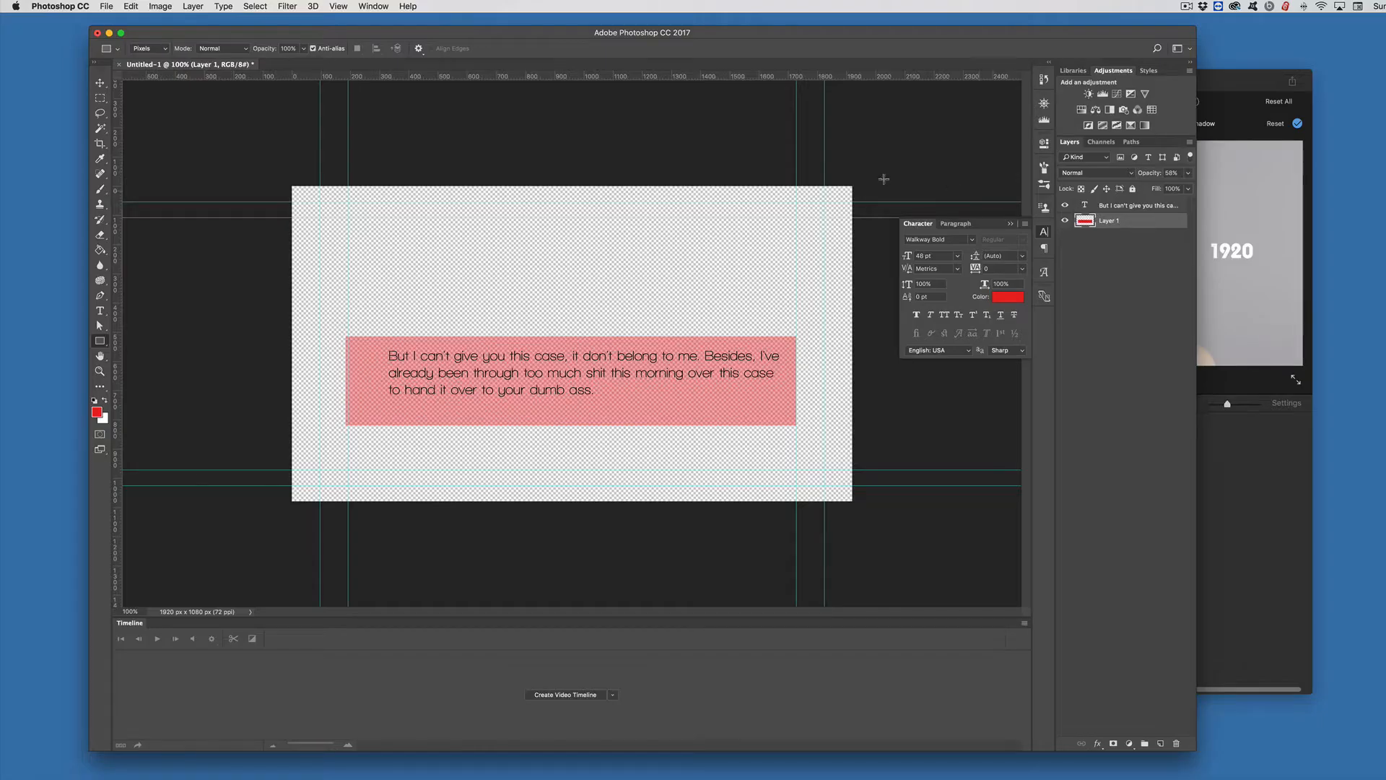
Step: Quick export the document as a PNG named text2.png, replacing the existing file
{"action": "left_click", "coordinate": [105, 7]}
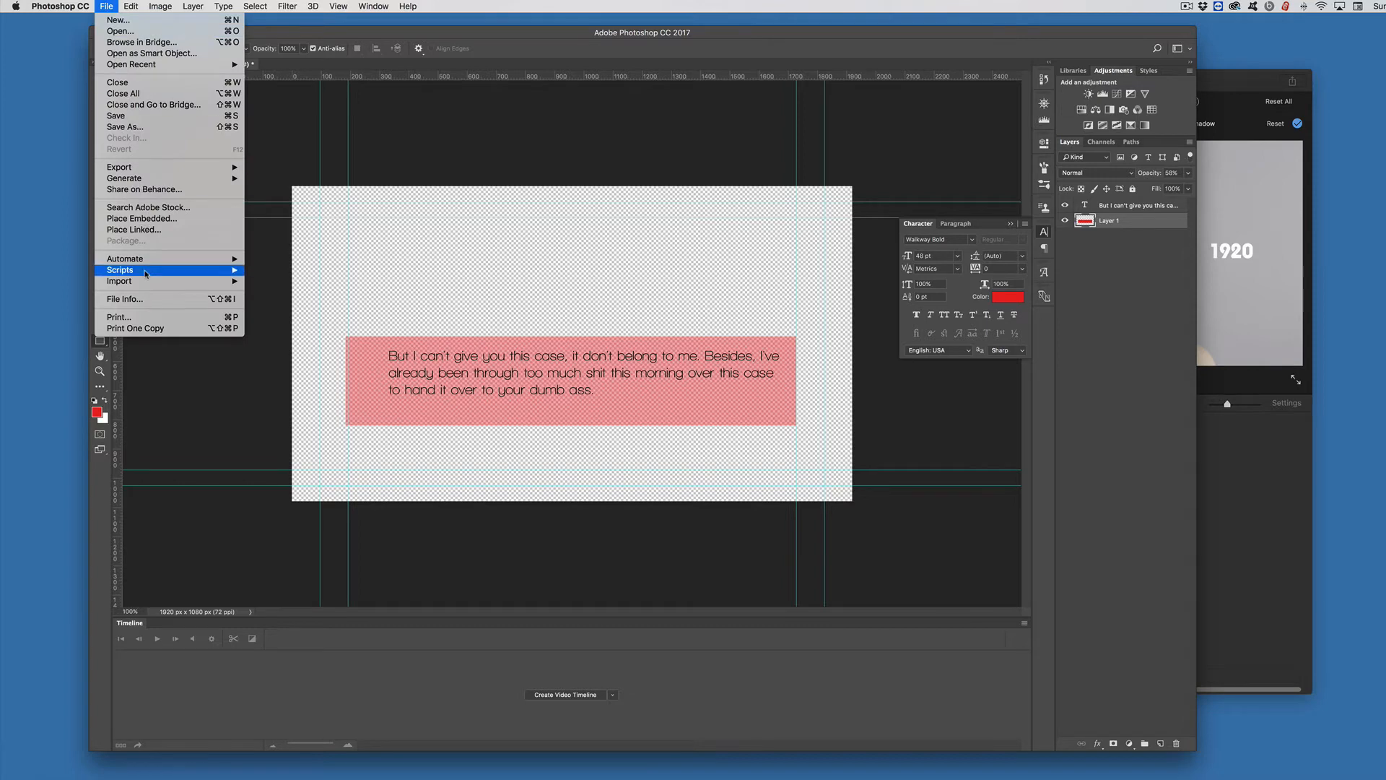
{"action": "mouse_move", "coordinate": [130, 174]}
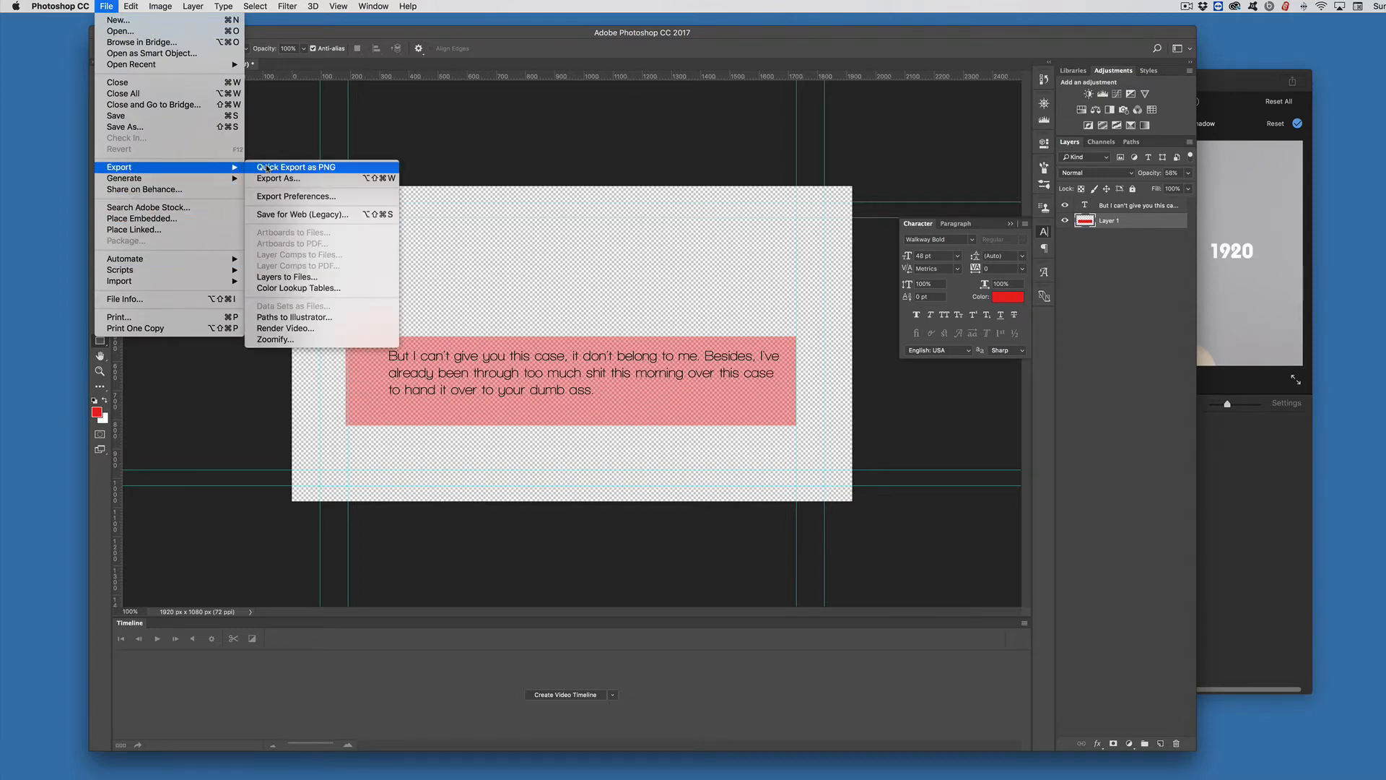
{"action": "left_click", "coordinate": [269, 168]}
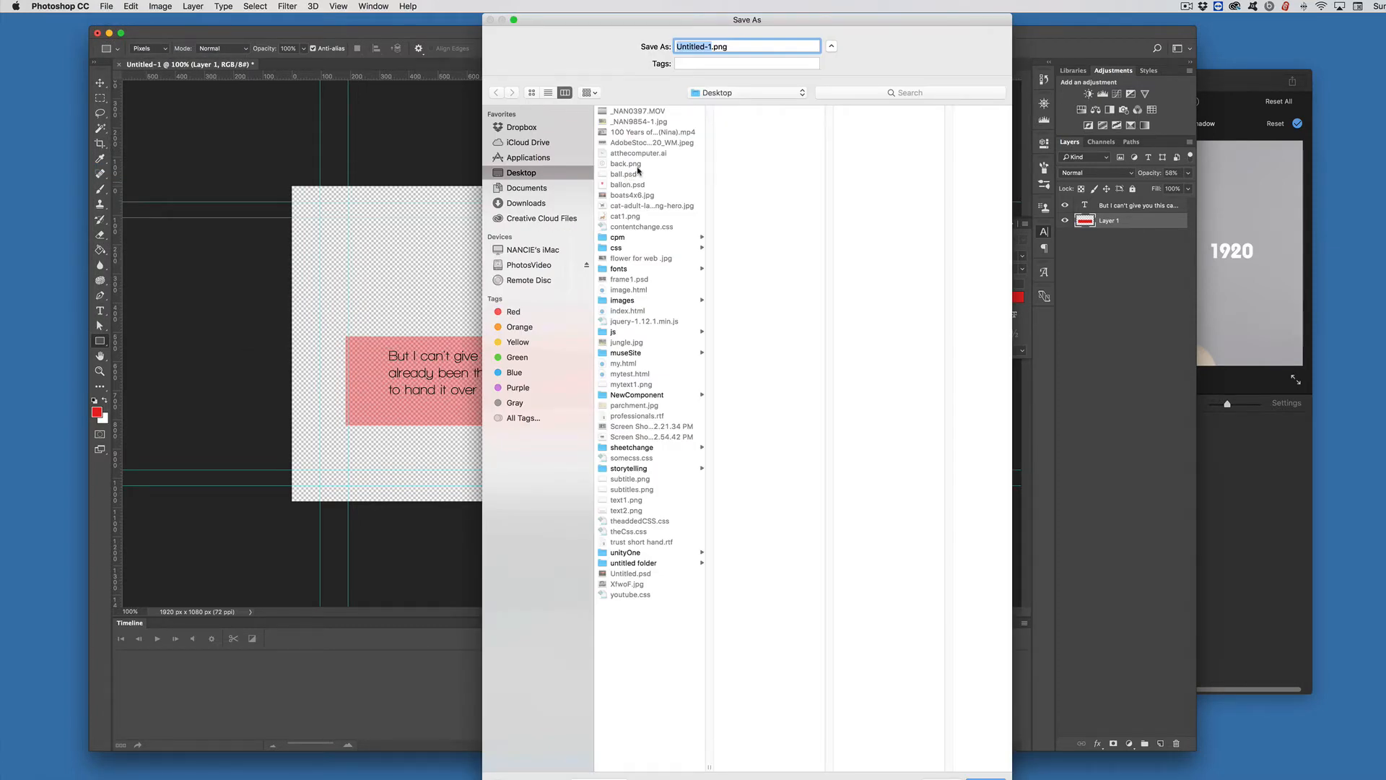
{"action": "type", "text": "text2"}
{"action": "key", "text": "Return"}
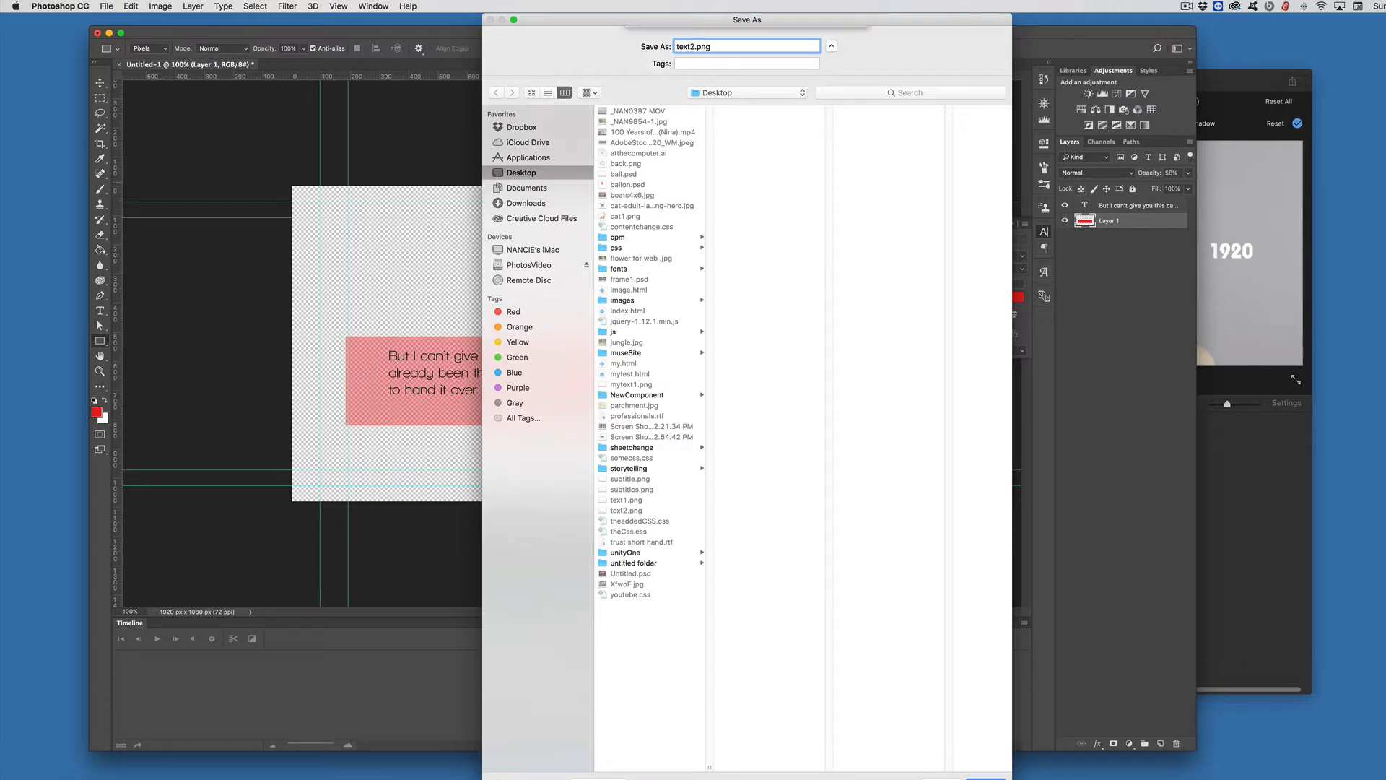
{"action": "left_click", "coordinate": [817, 96]}
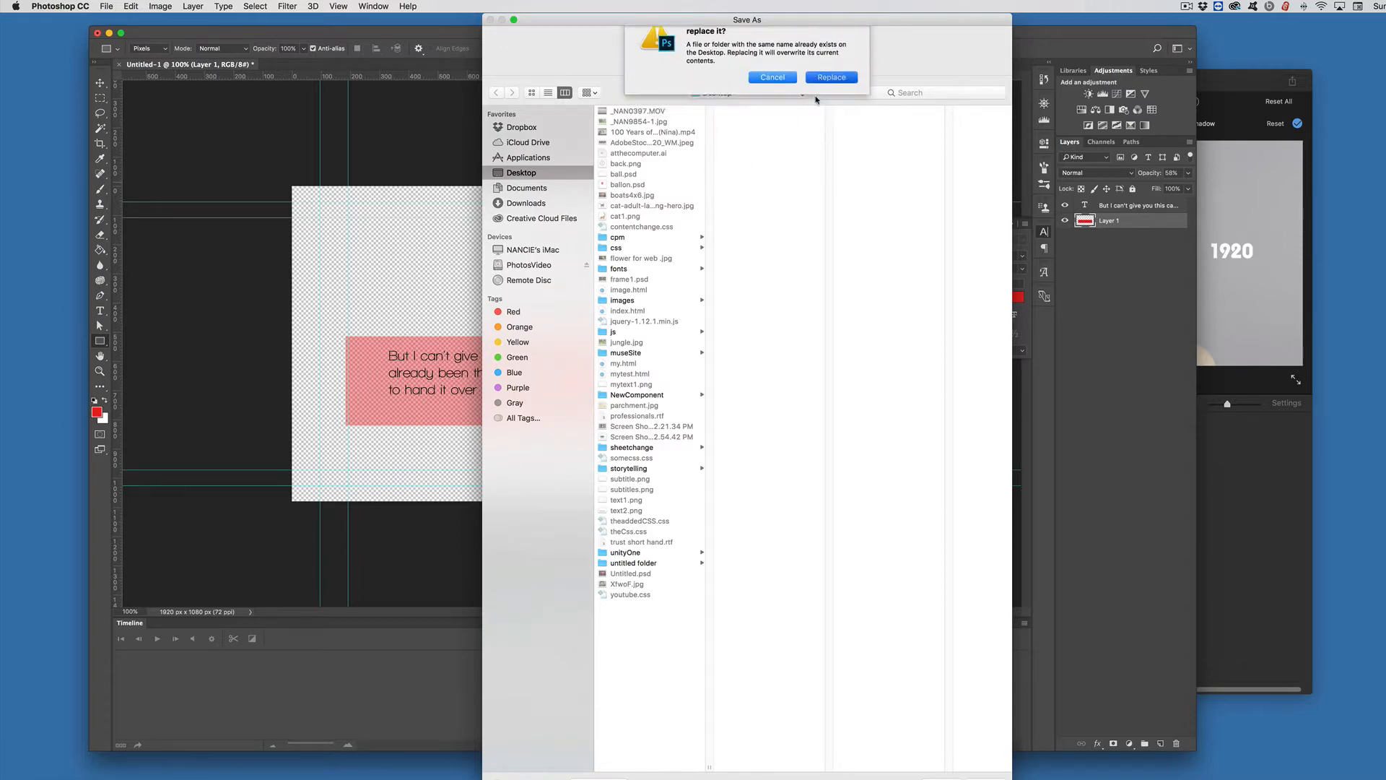
{"action": "left_click", "coordinate": [1297, 529]}
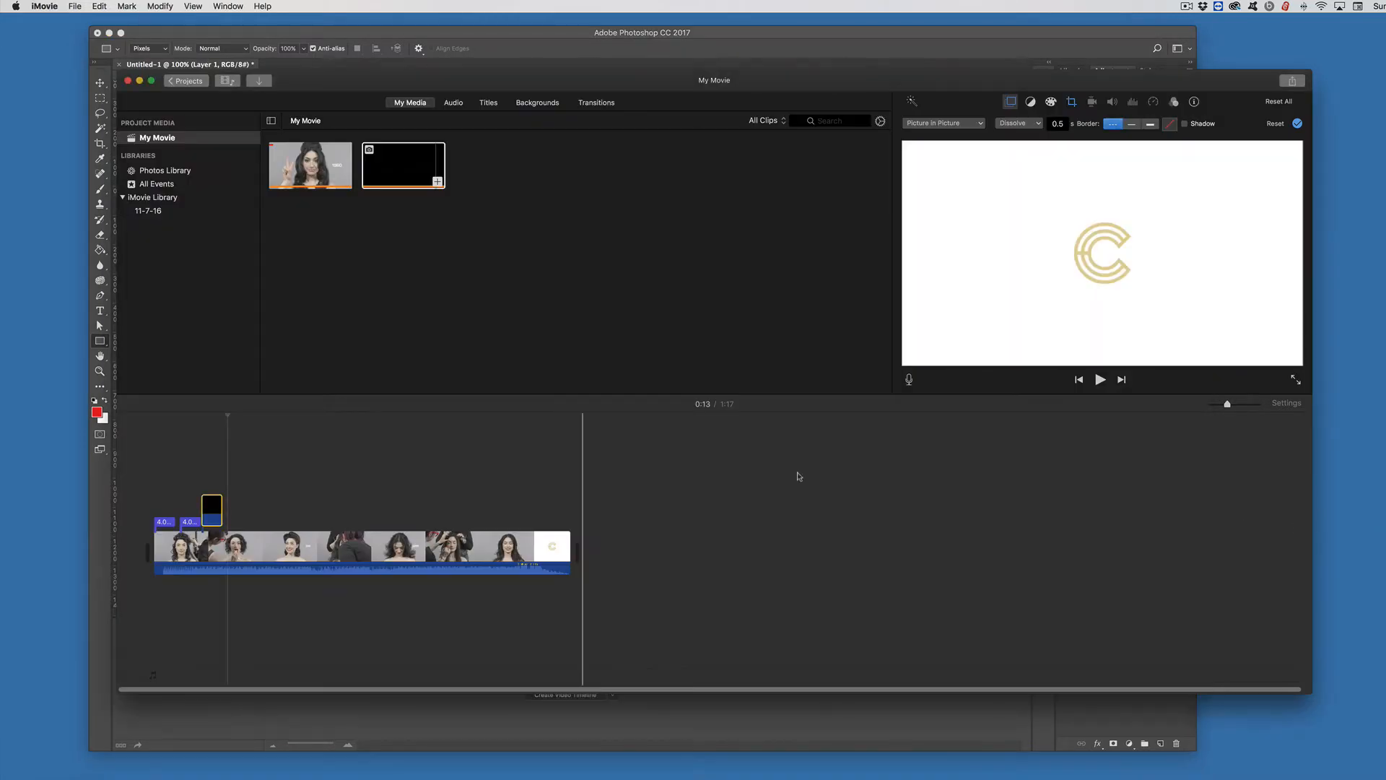
Step: Import text2.png from the Desktop into the iMovie project media
{"action": "left_click", "coordinate": [75, 6]}
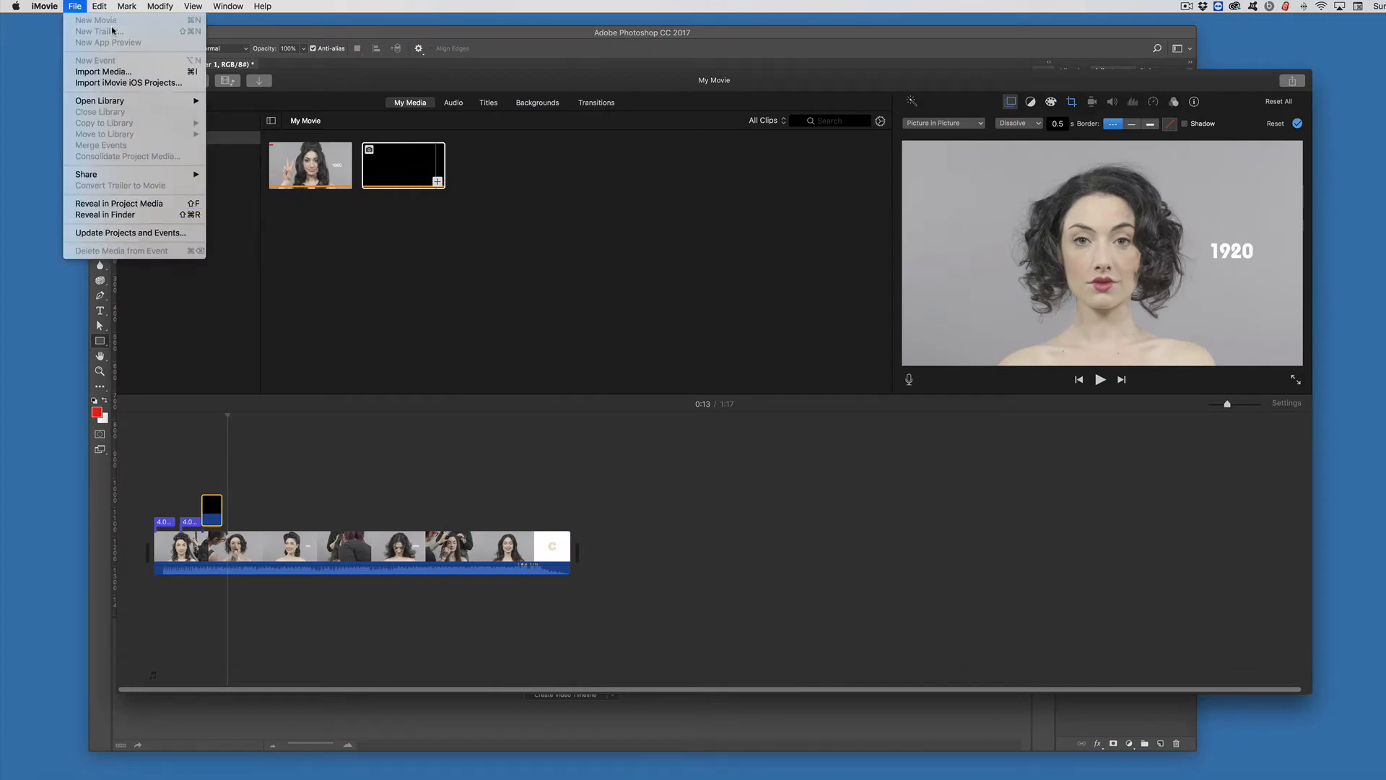
{"action": "left_click", "coordinate": [103, 71]}
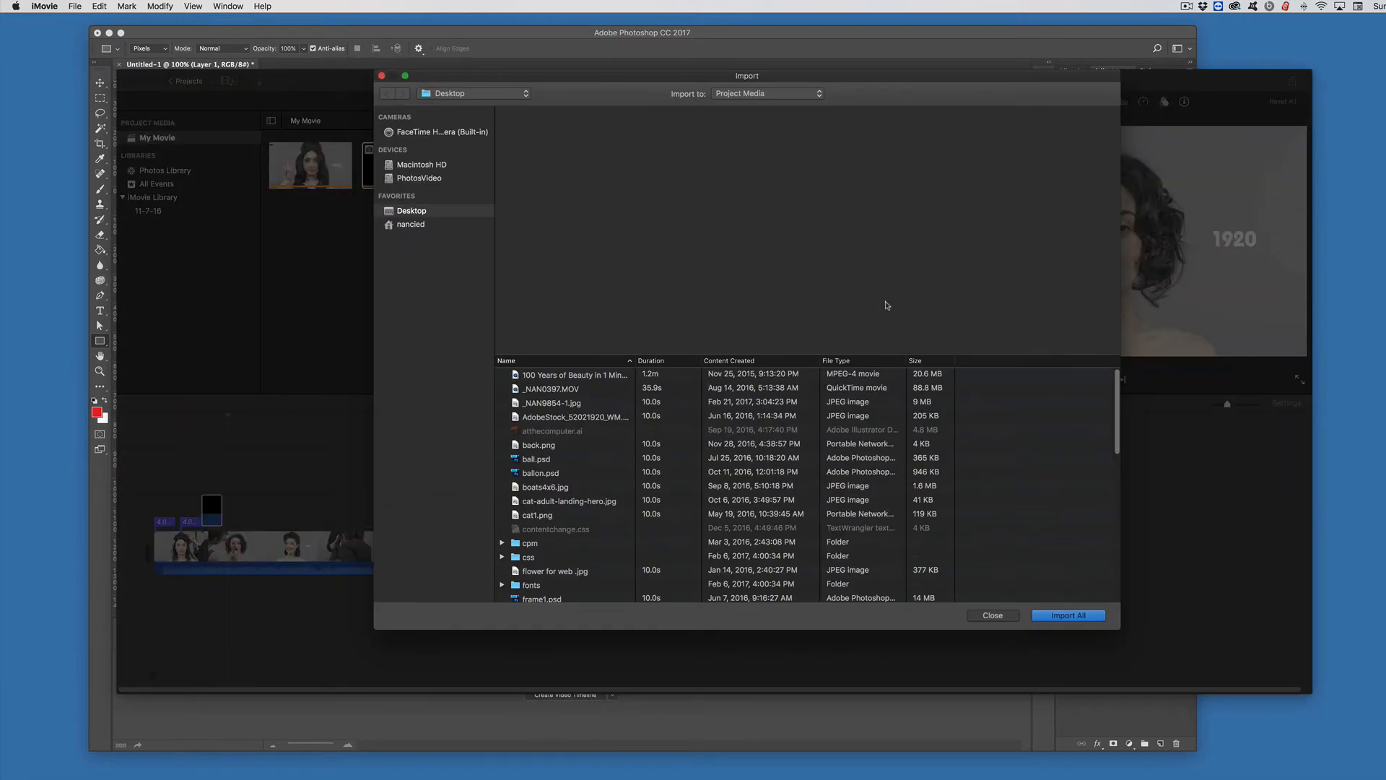
{"action": "scroll", "coordinate": [663, 495], "scroll_direction": "down", "scroll_amount": 15}
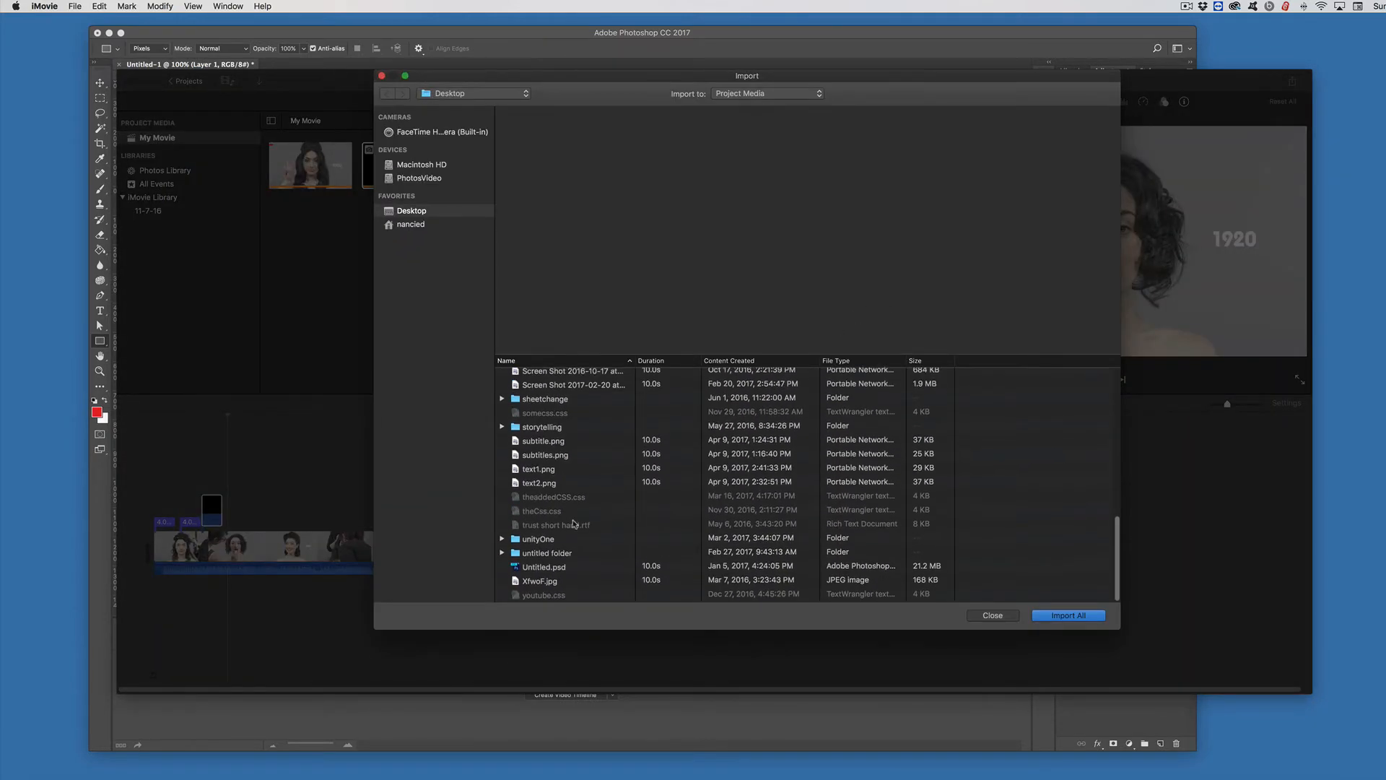
{"action": "left_click", "coordinate": [545, 485]}
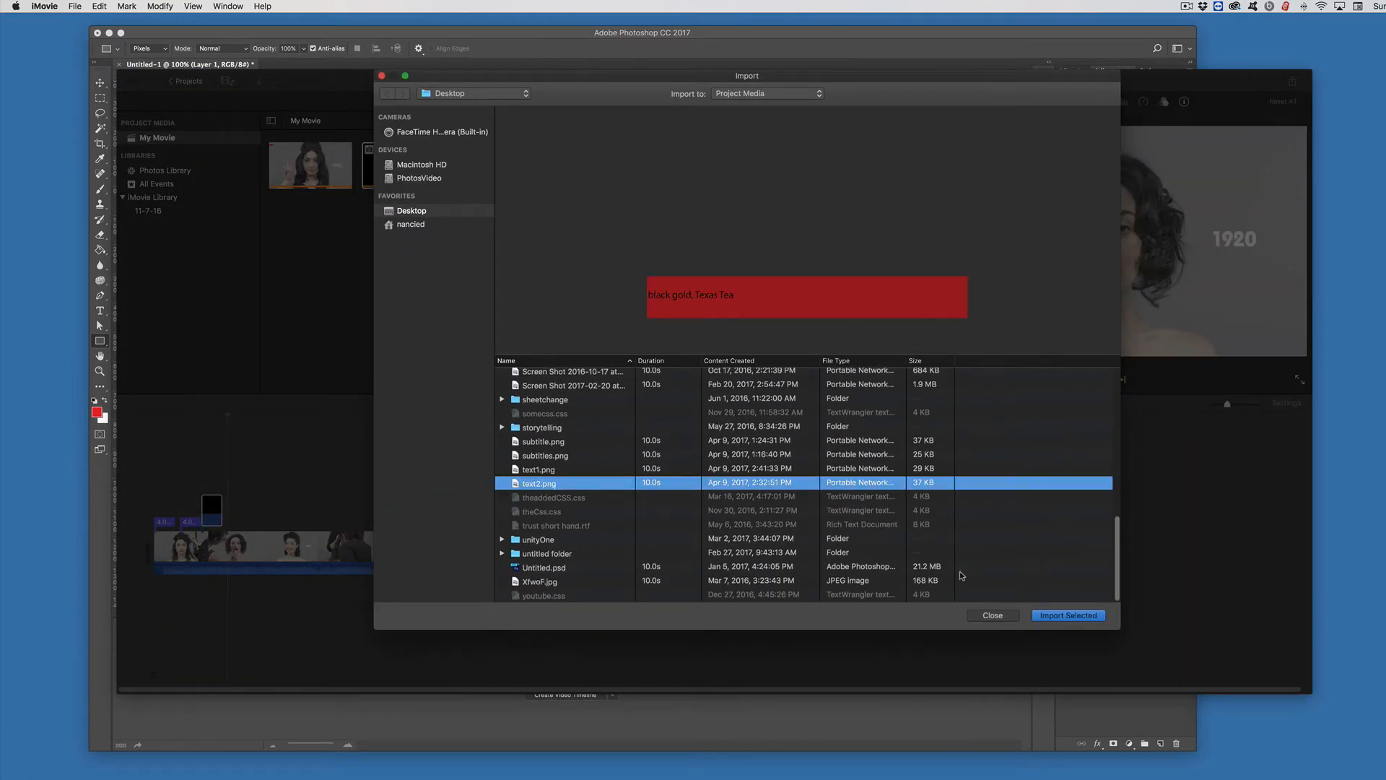
{"action": "left_click", "coordinate": [1090, 615]}
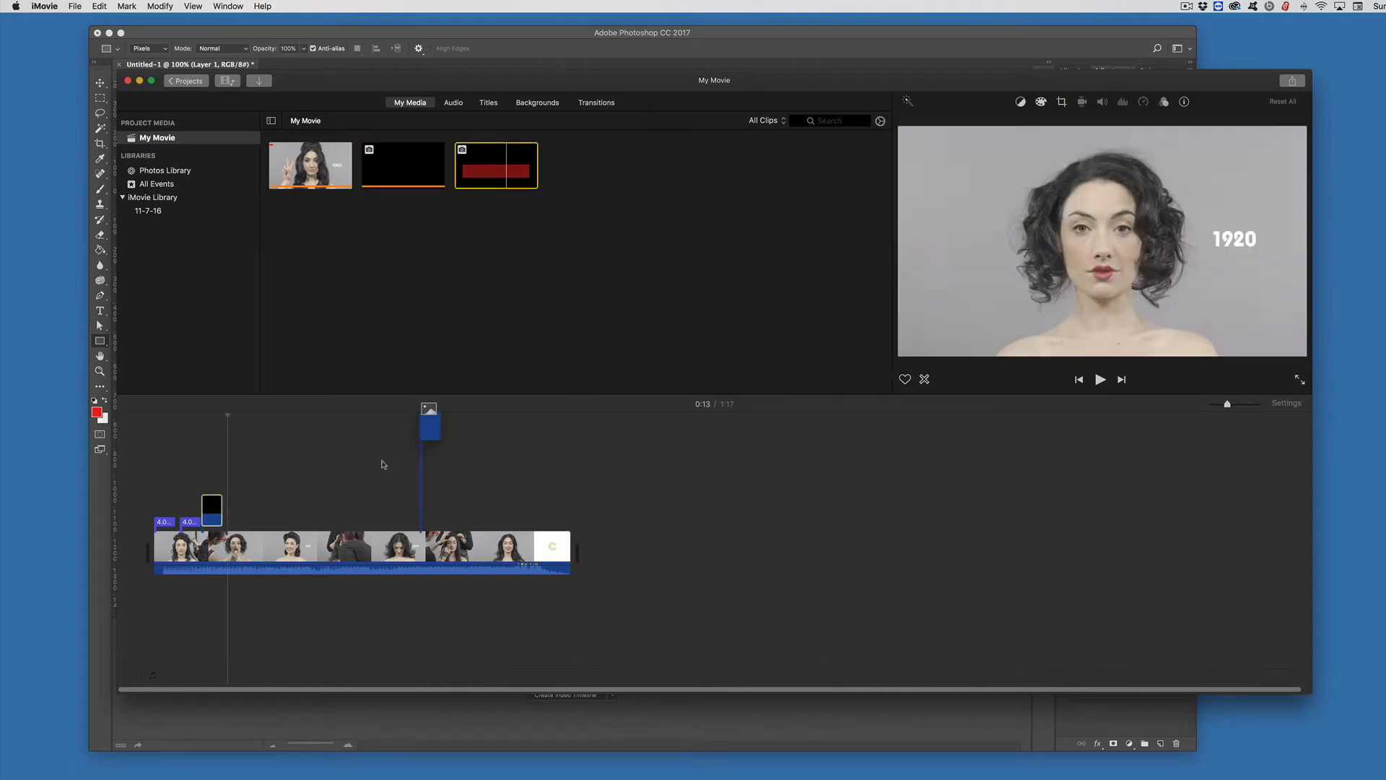
Step: Place text2.png above the video clip in the timeline and set its overlay mode to Picture in Picture
{"action": "left_click_drag", "start_coordinate": [383, 464], "coordinate": [233, 510]}
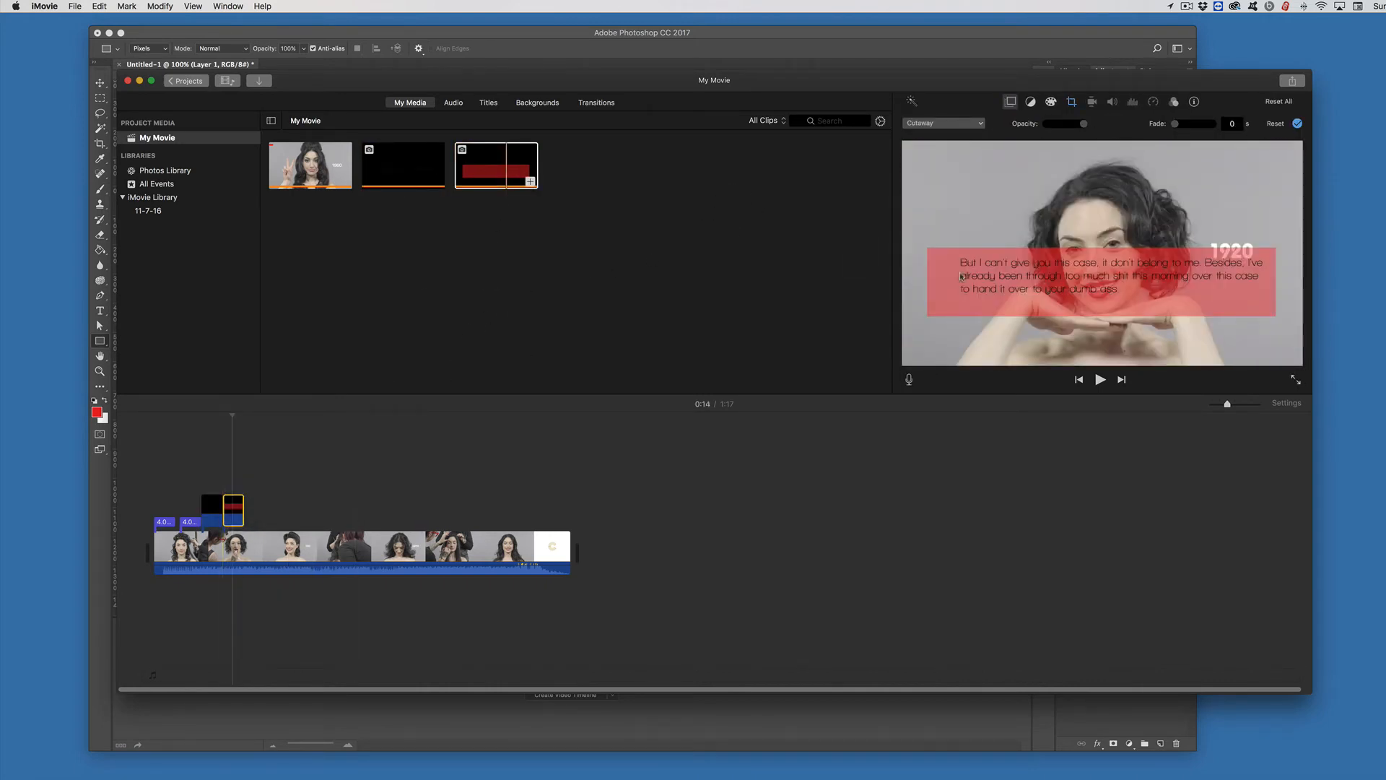
{"action": "left_click", "coordinate": [930, 124]}
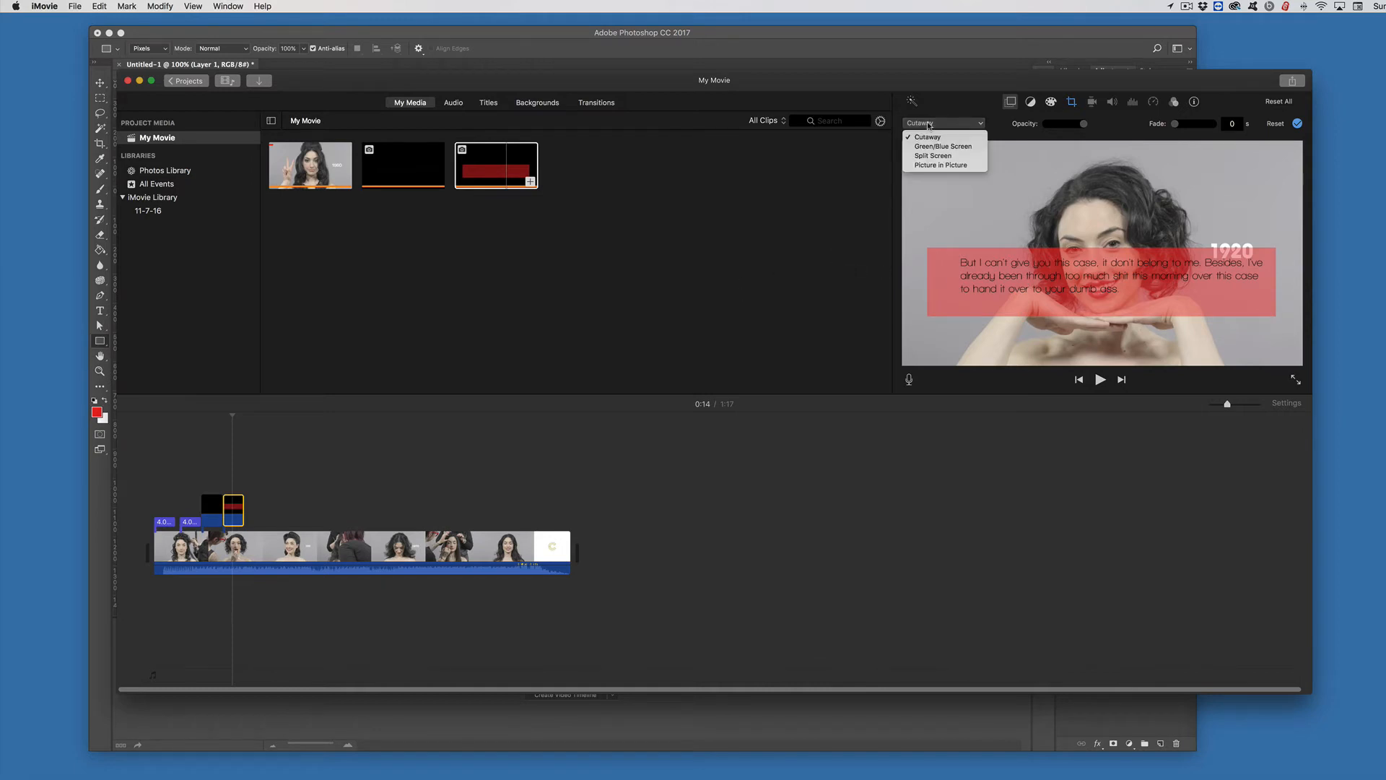
{"action": "left_click", "coordinate": [932, 158]}
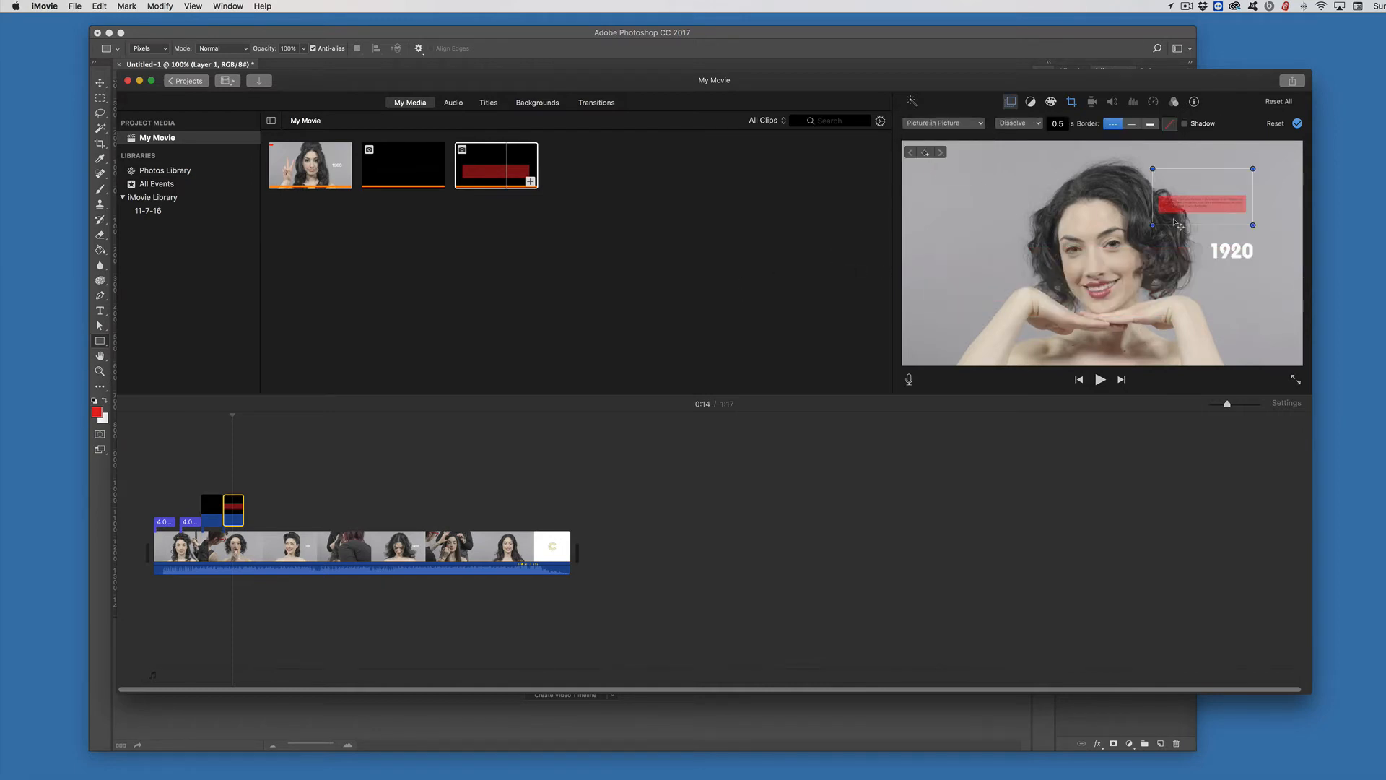
Step: Resize the picture-in-picture subtitle and move it down to the lower part of the video frame
{"action": "left_click_drag", "start_coordinate": [1153, 224], "coordinate": [958, 318]}
{"action": "left_click_drag", "start_coordinate": [1088, 284], "coordinate": [1083, 343]}
{"action": "left_click", "coordinate": [715, 304]}
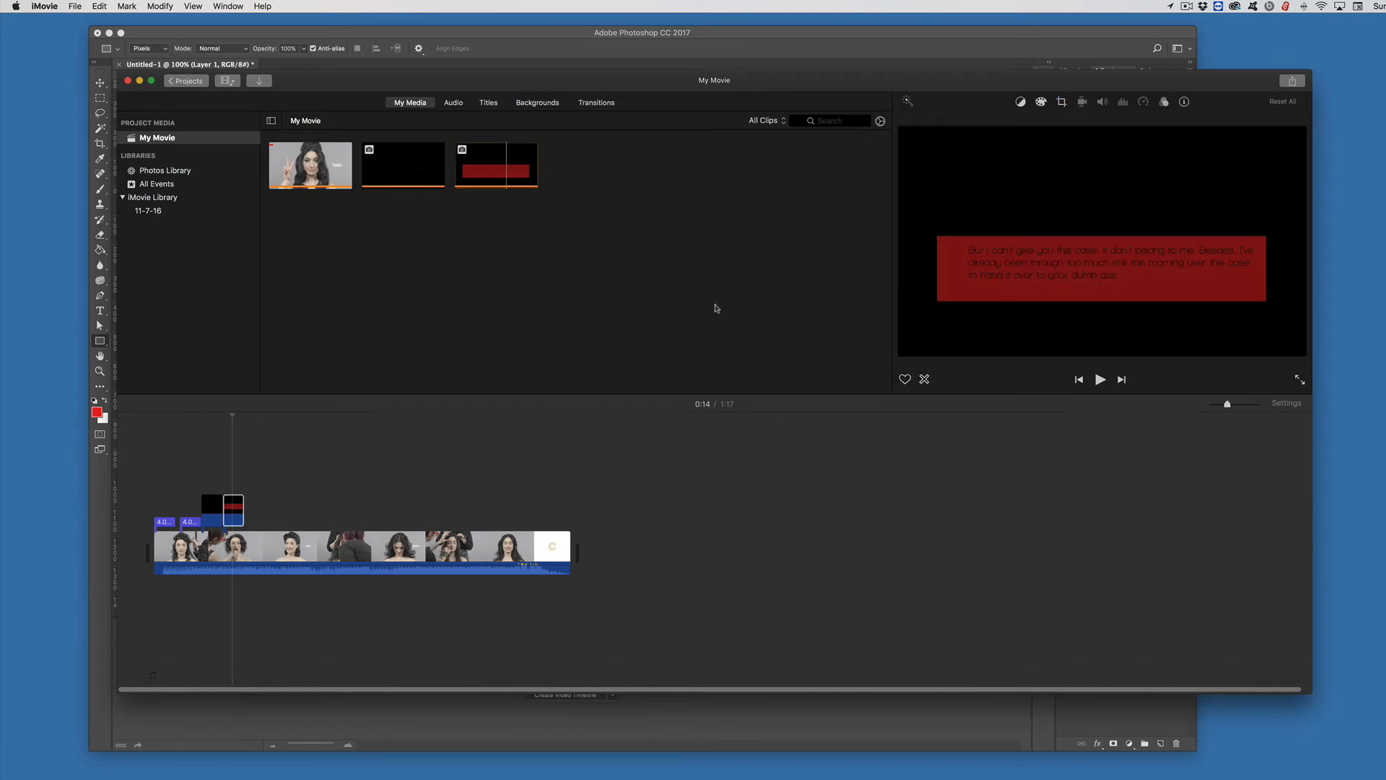
Step: Select the subtitle clip and play the video to preview the subtitle
{"action": "left_click", "coordinate": [239, 510]}
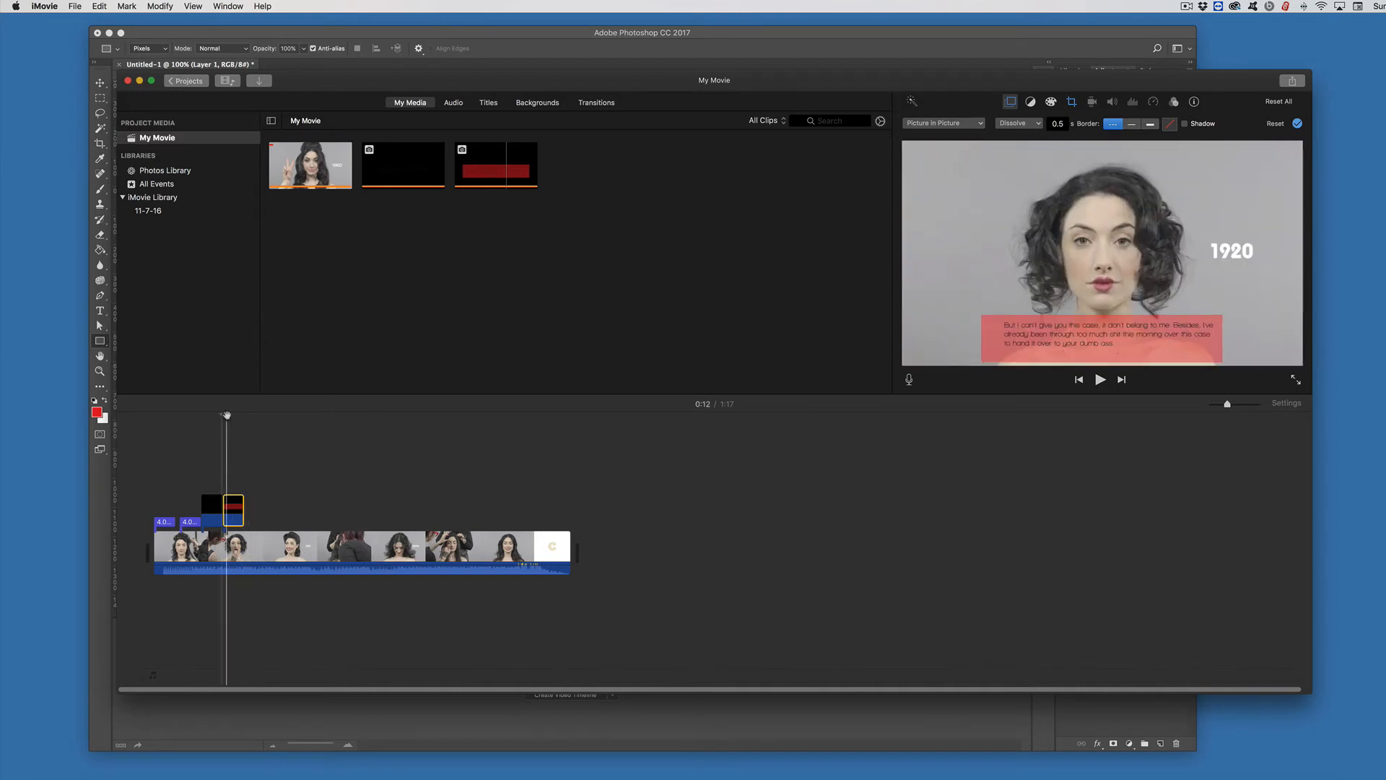
{"action": "key", "text": "space"}
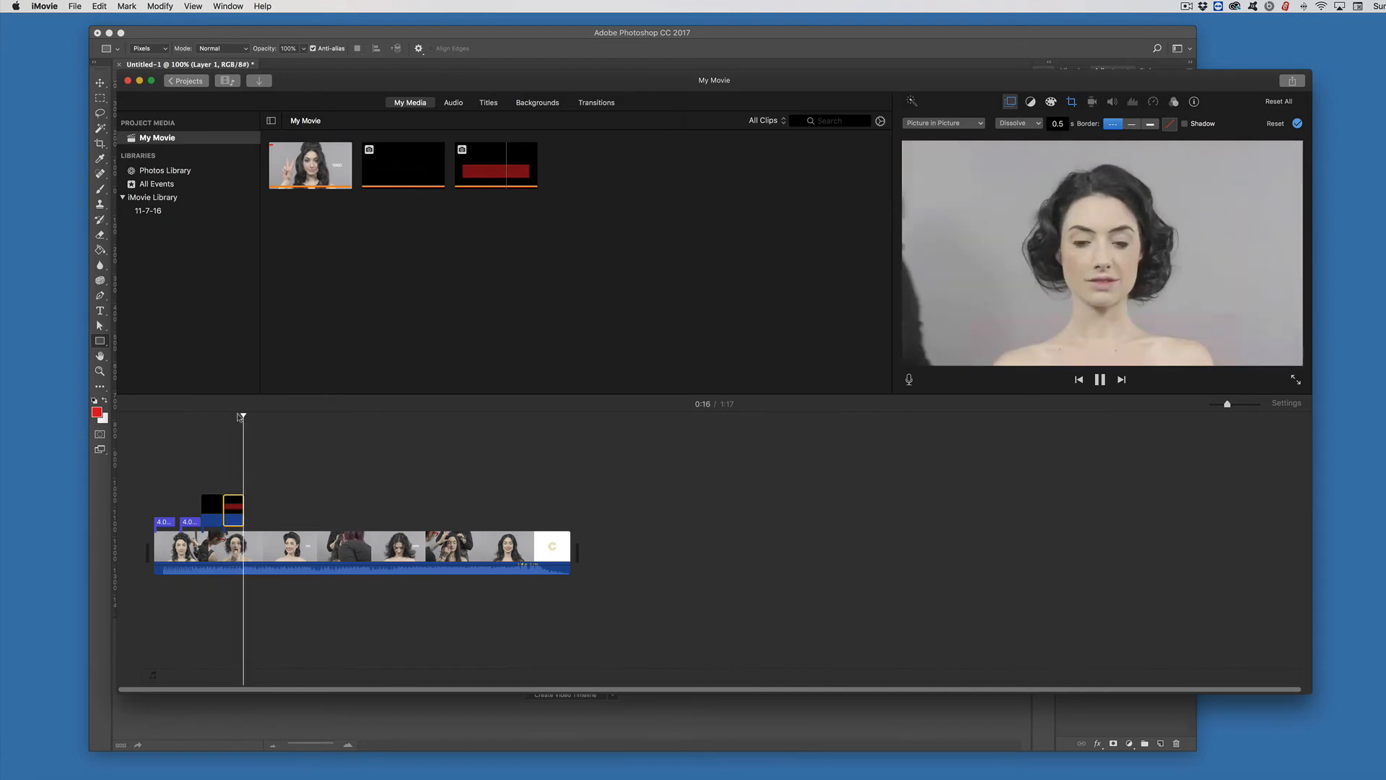
{"action": "key", "text": "space"}
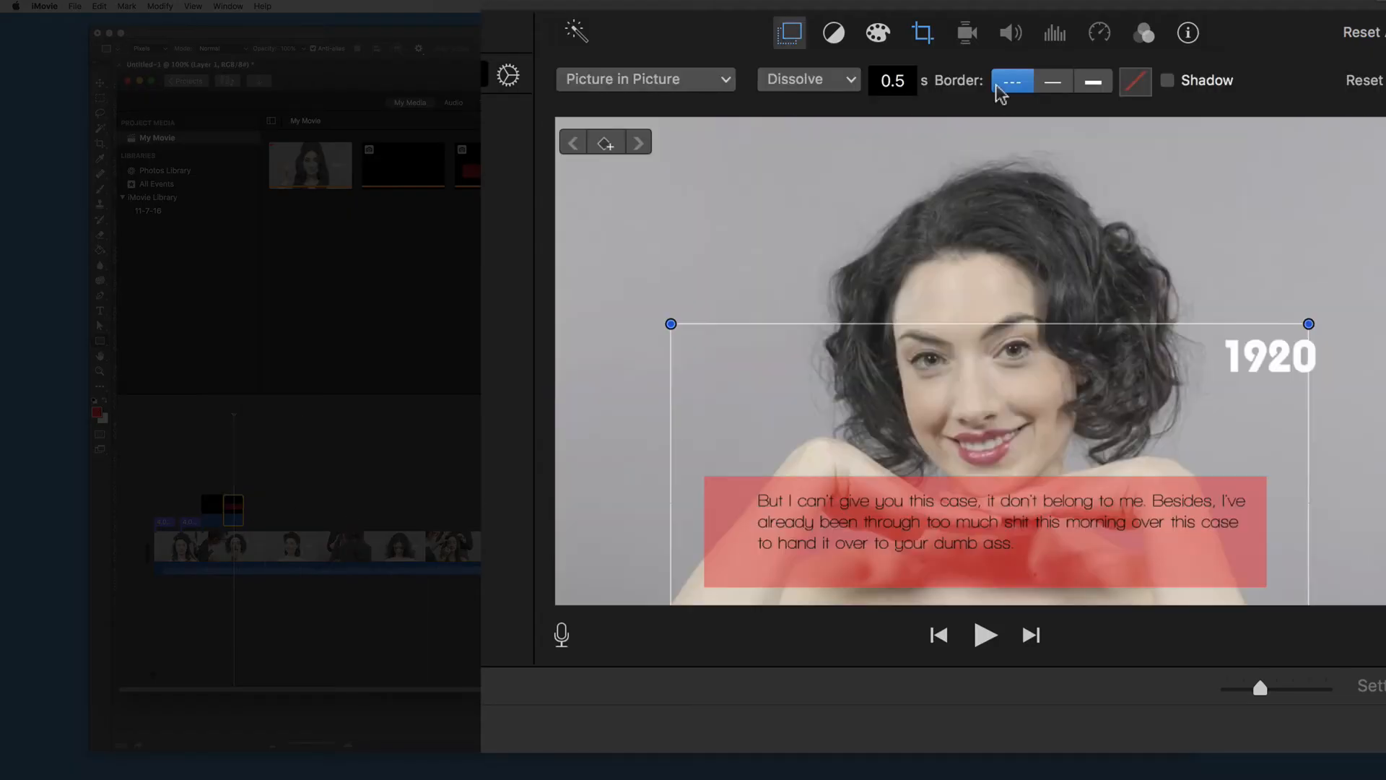
Step: Set the subtitle clip's crop style to Crop to Fill and play the video to preview it
{"action": "left_click", "coordinate": [925, 37]}
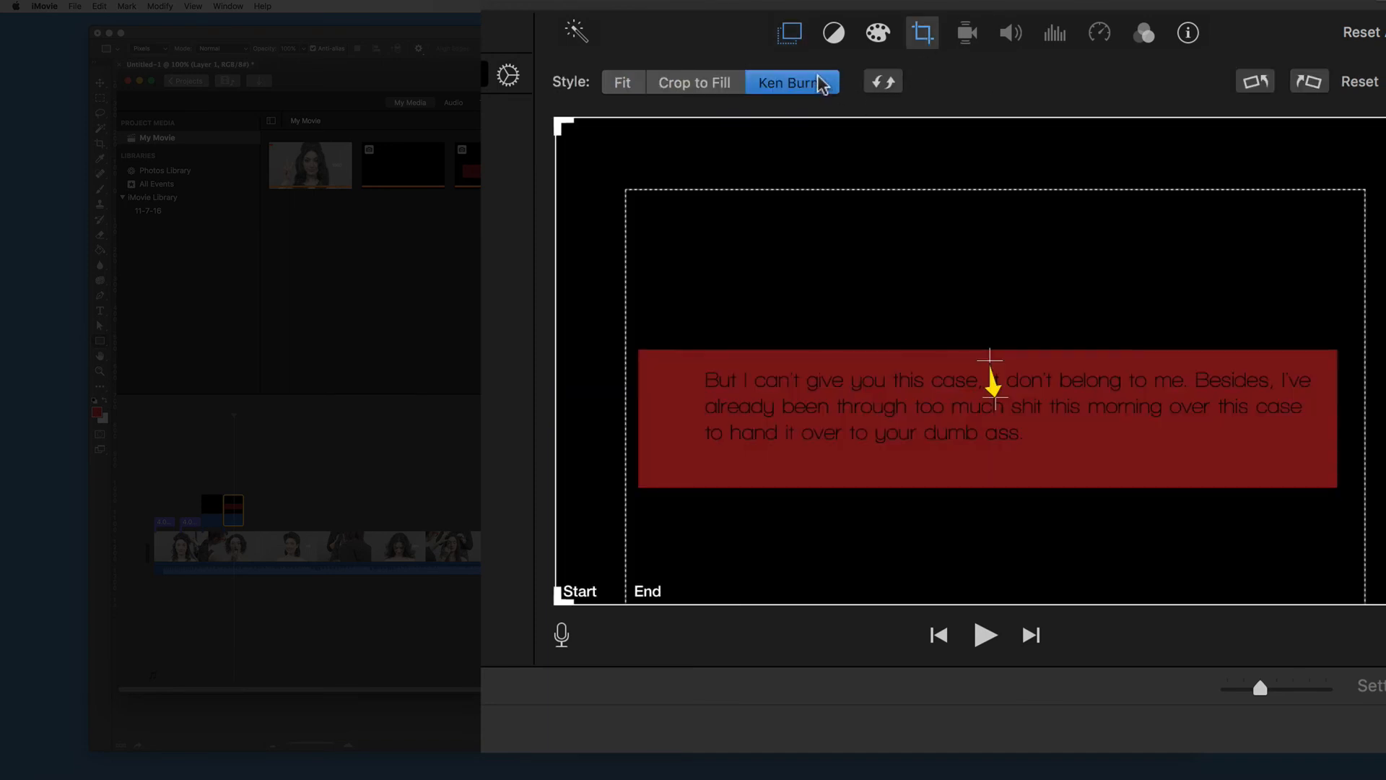
{"action": "left_click", "coordinate": [720, 80]}
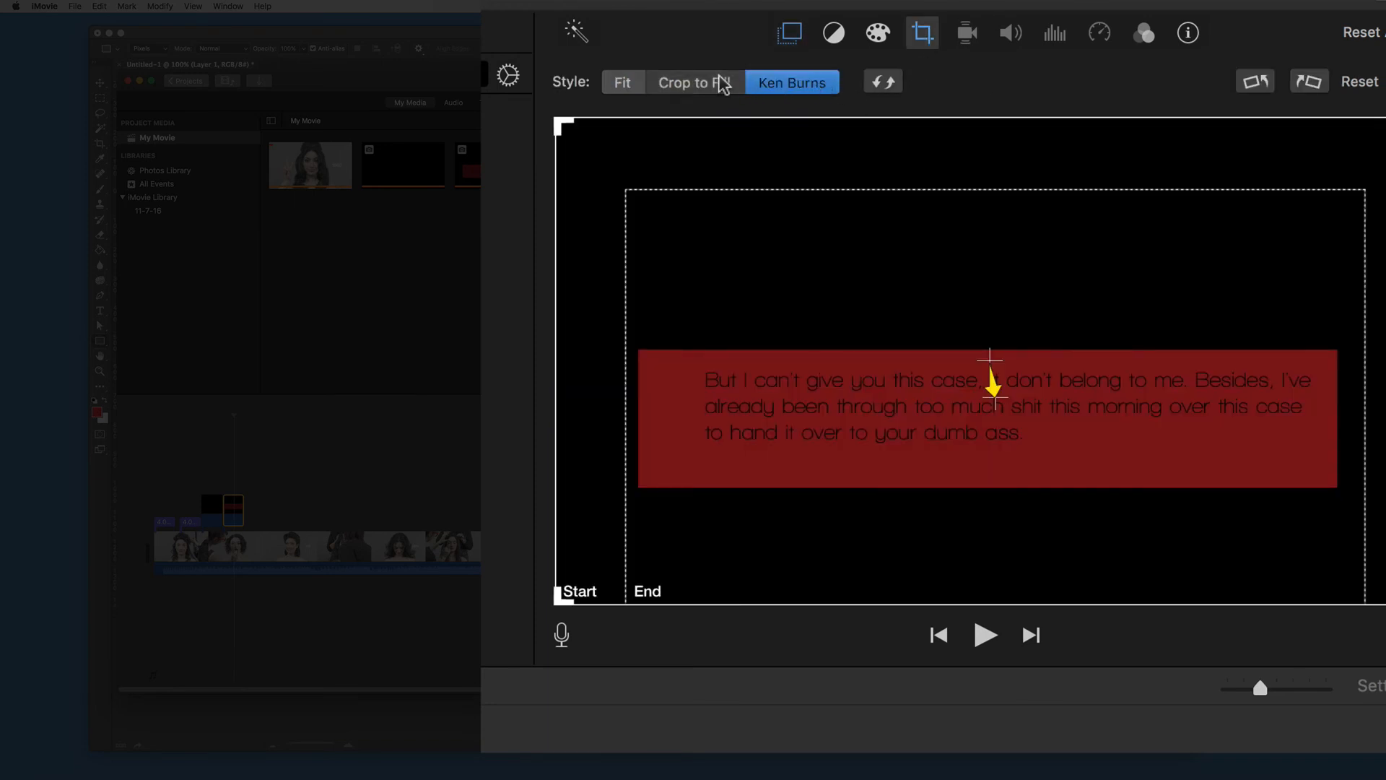
{"action": "key", "text": "space"}
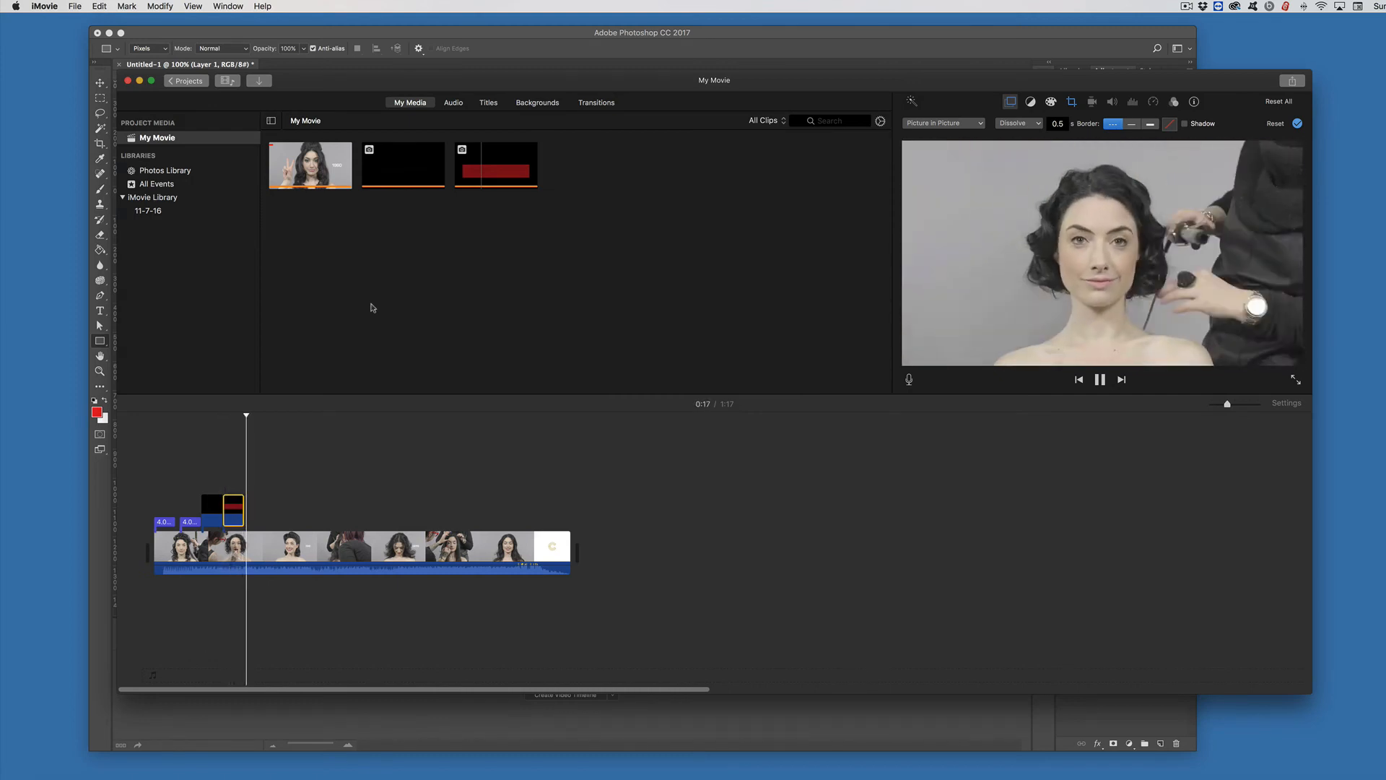
{"action": "key", "text": "space"}
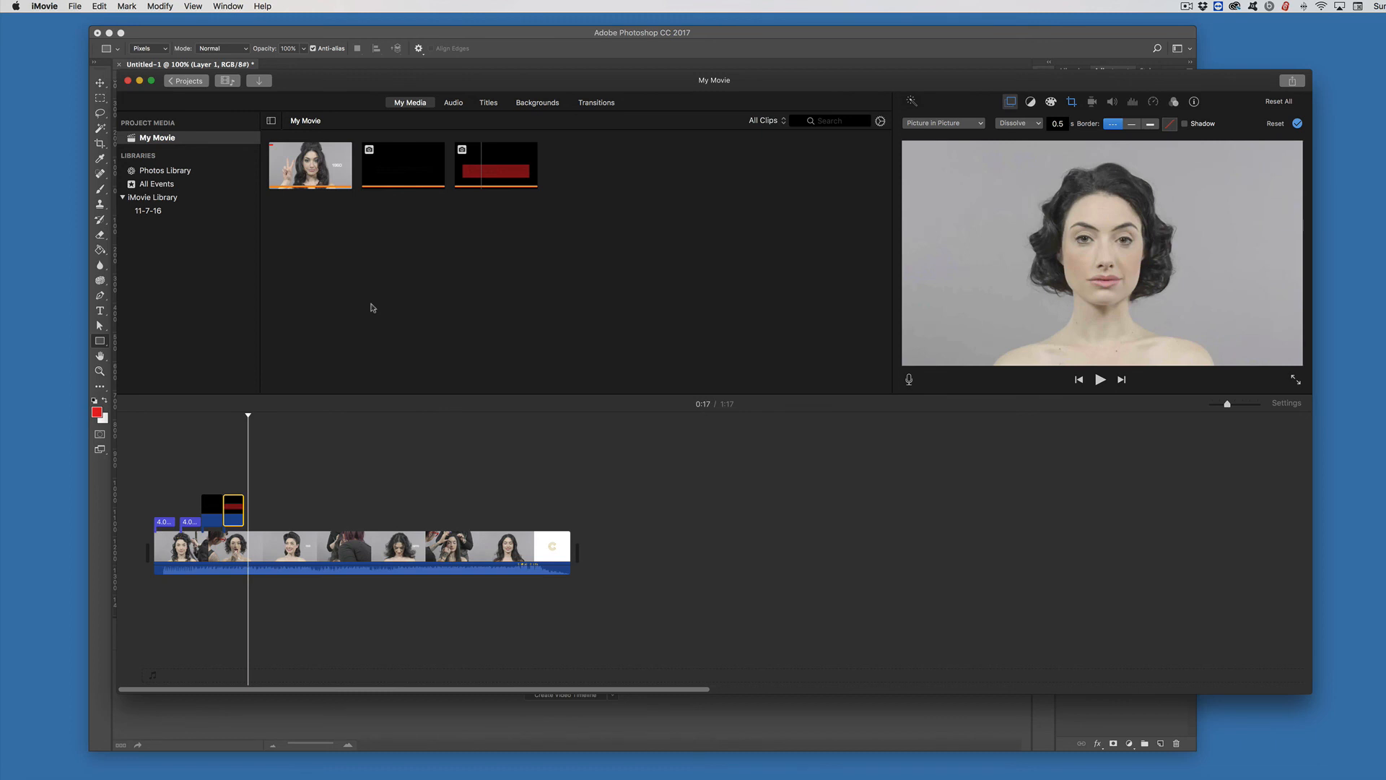